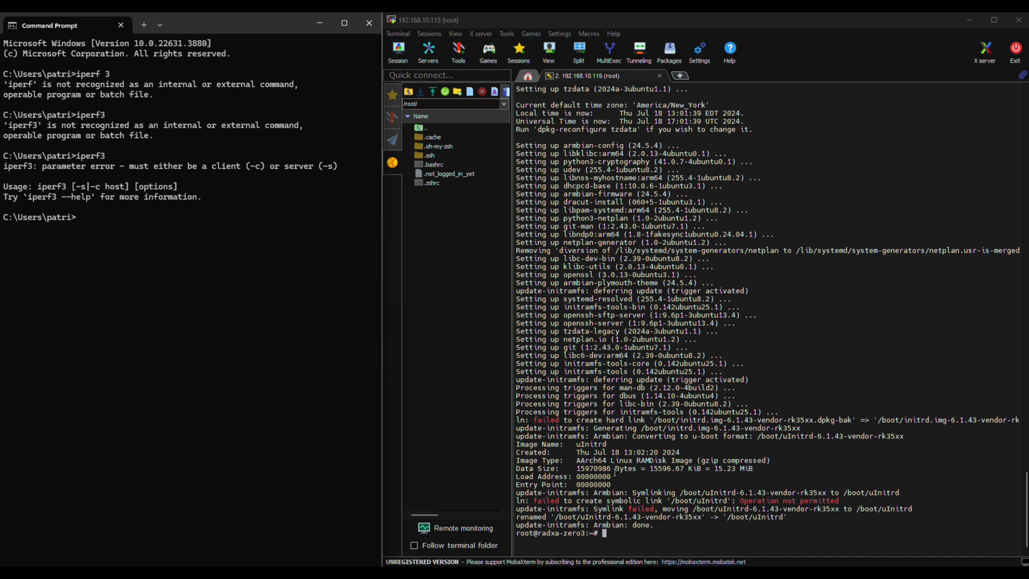
Install iperf3 on the radxa-zero3 SSH session with apt and start it in server mode with iperf3 -s.
left_click(706, 540)
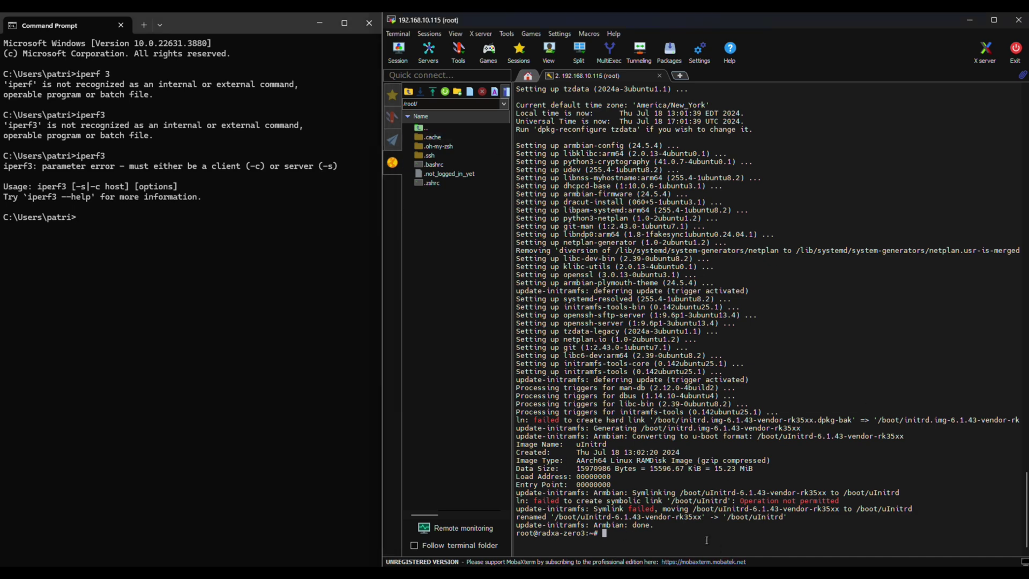
type("apt isntal")
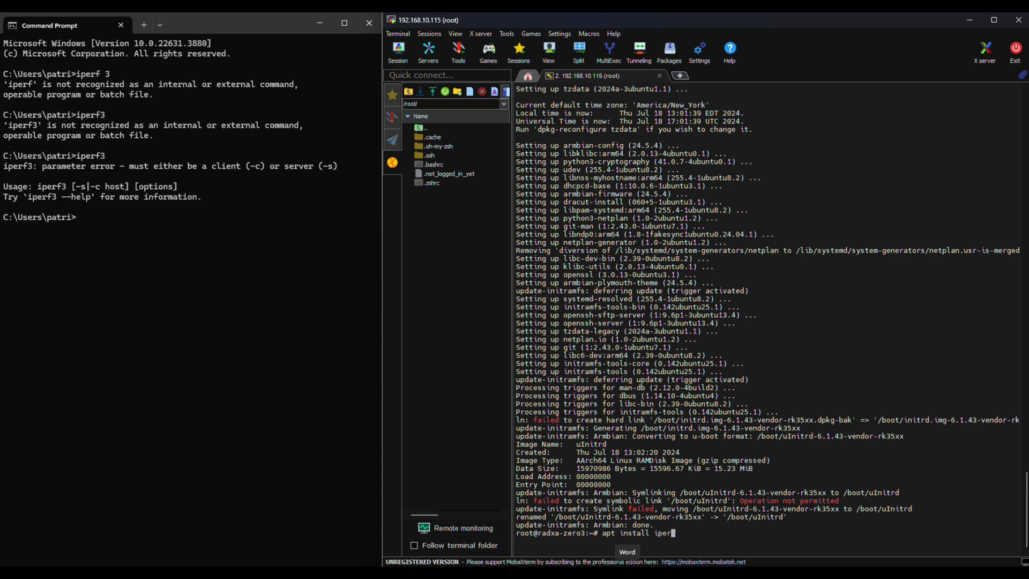
type("l iperf3")
key("Return")
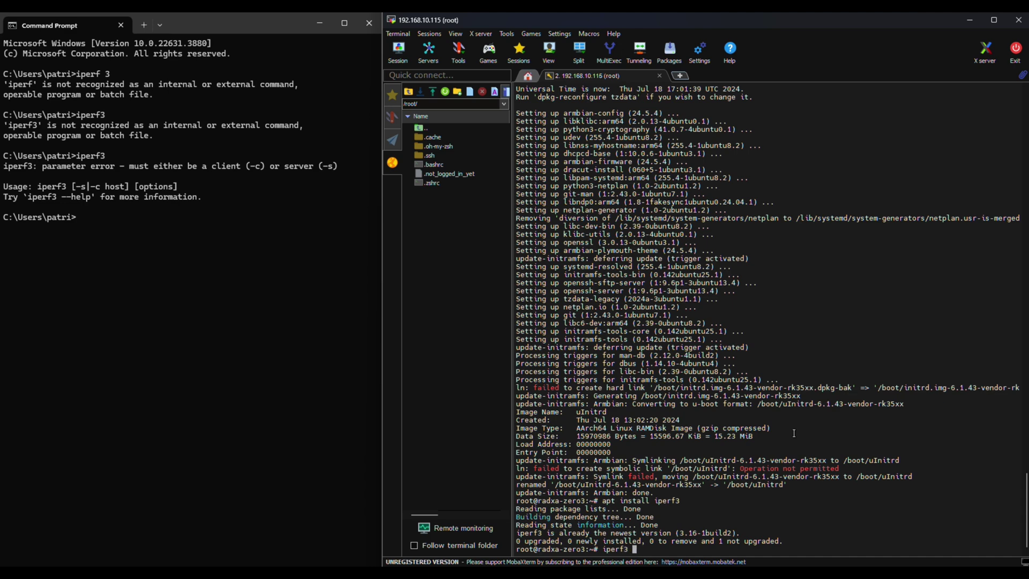
key("Return")
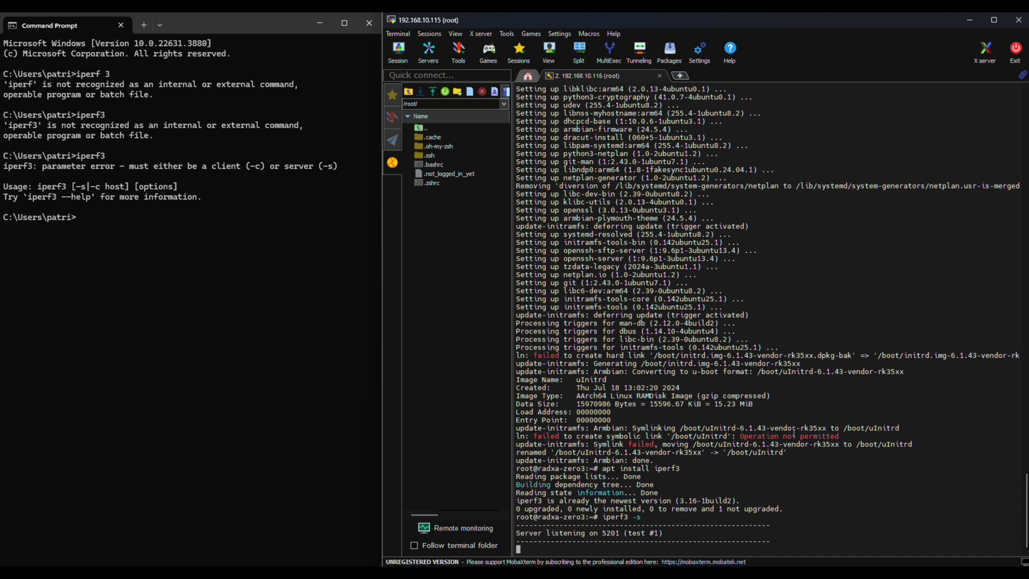
In the Windows Command Prompt, run an iperf3 client speed test against the board at 192.168.10.115.
left_click(192, 334)
type("iperf3 -c 192.10.115")
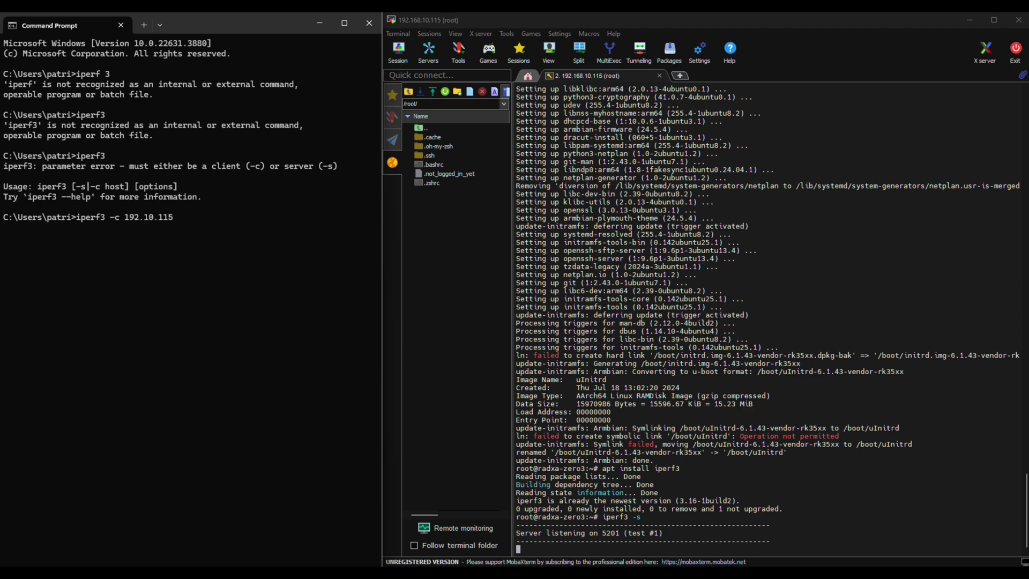
key("Return")
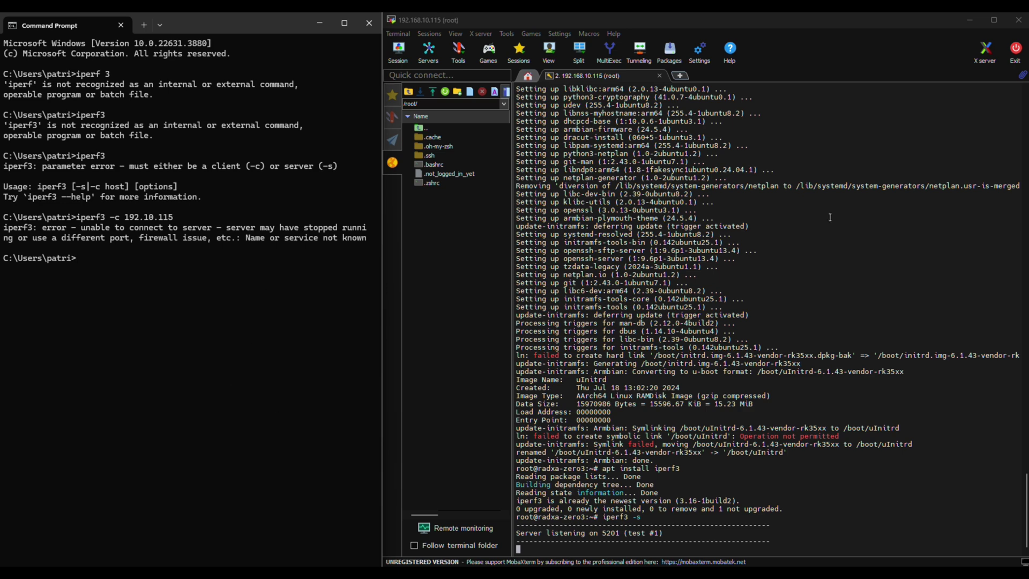
key("Up")
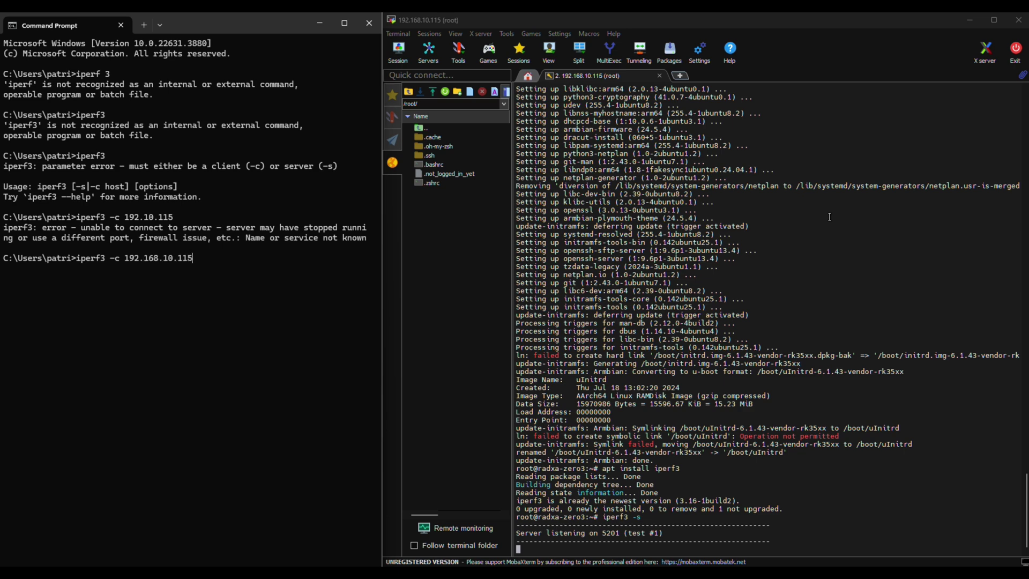
key("Return")
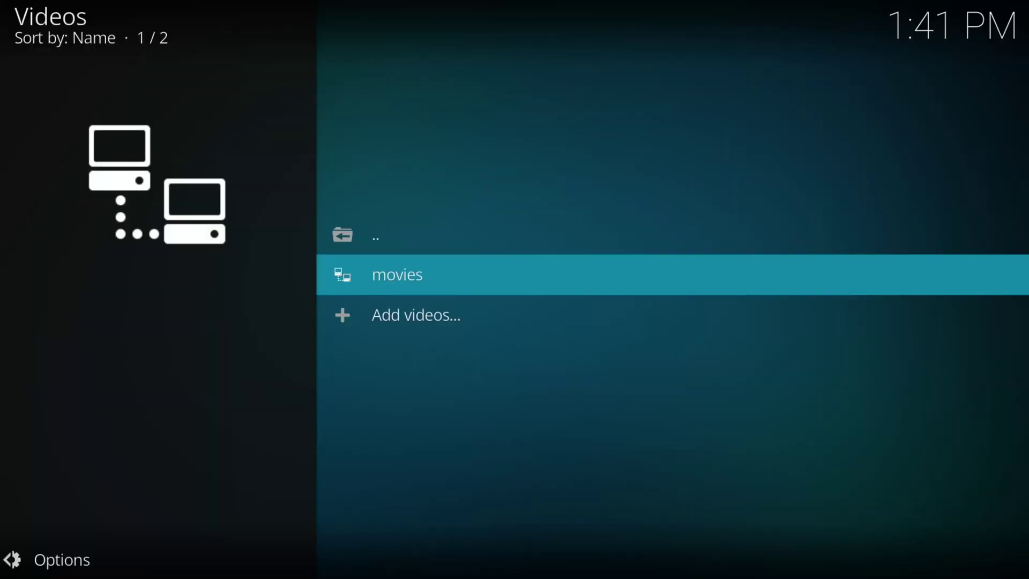
In Kodi, open the movies source and test-play the 300 and 400 Mbps 4K HEVC jellyfish videos, stopping each one.
left_click(412, 270)
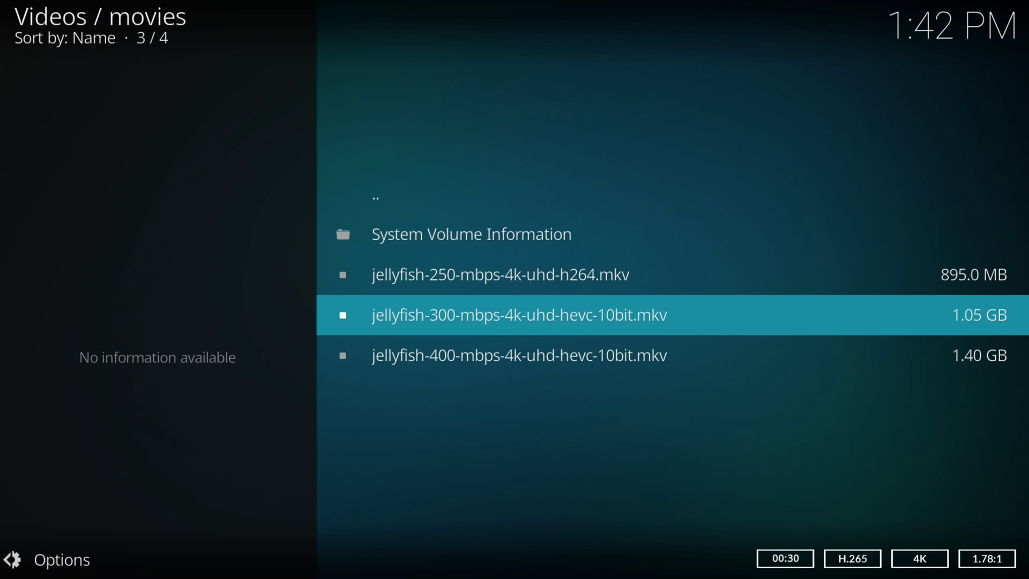
left_click(599, 275)
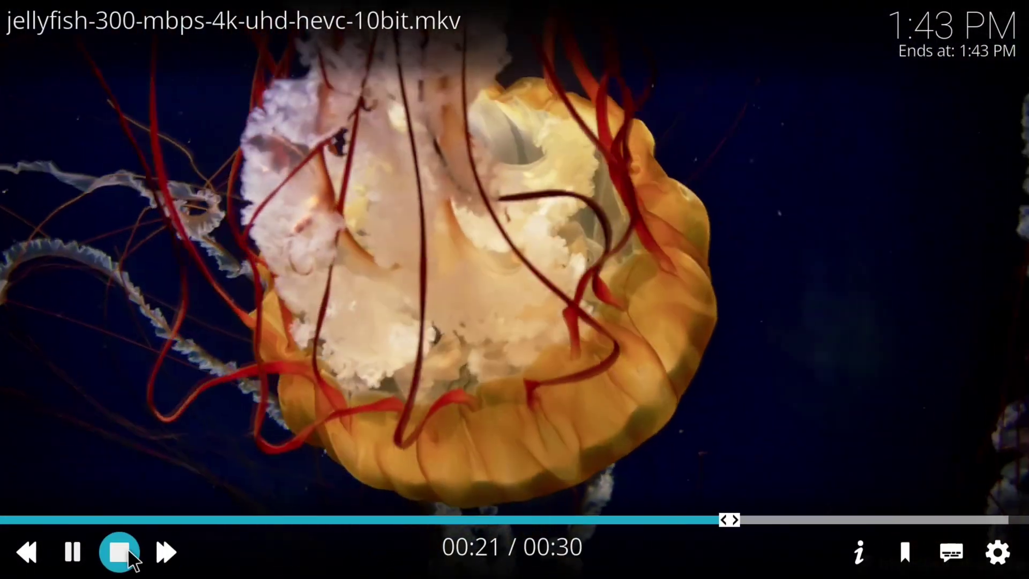
left_click(130, 556)
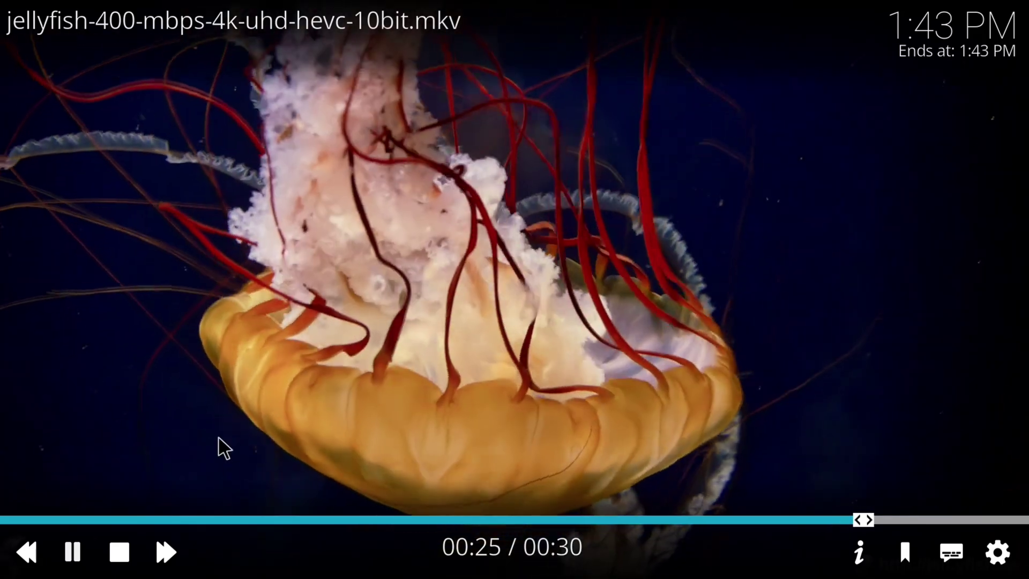
left_click(119, 552)
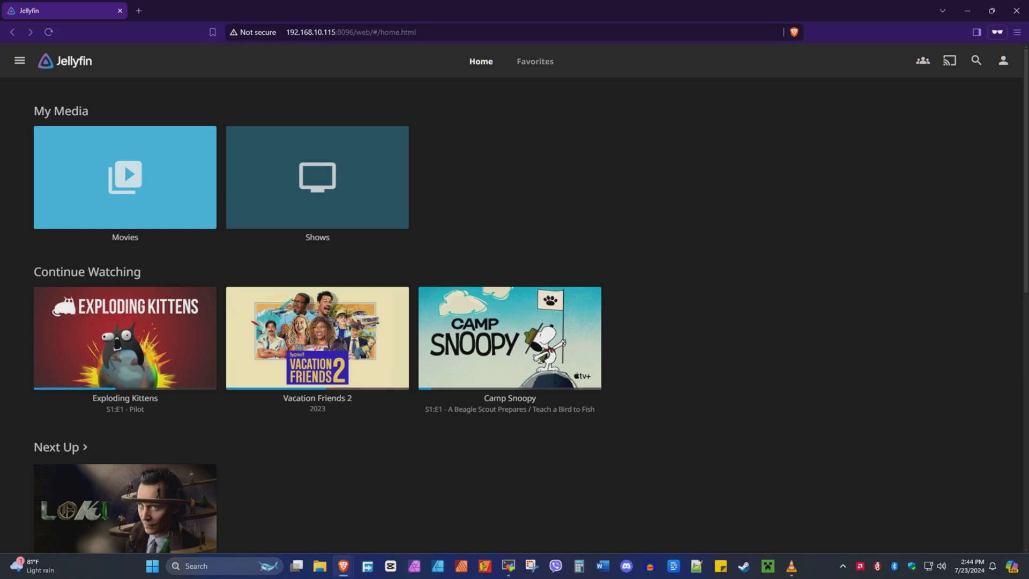
In Jellyfin, resume the Exploding Kittens pilot from Continue Watching and turn its subtitles off.
scroll(514, 300, "down", 1)
scroll(121, 274, "down", 2)
scroll(121, 274, "up", 2)
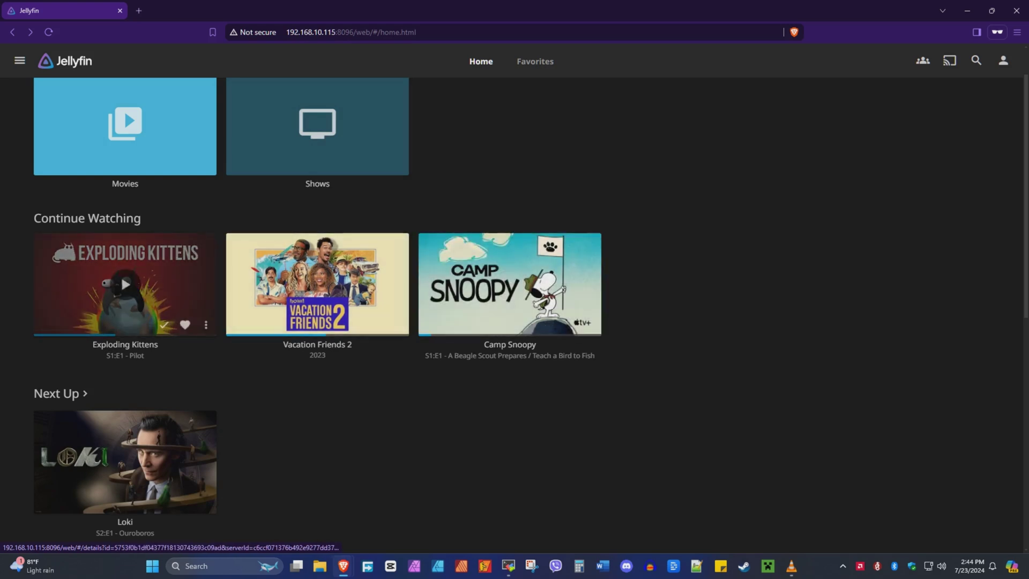
scroll(125, 338, "up", 1)
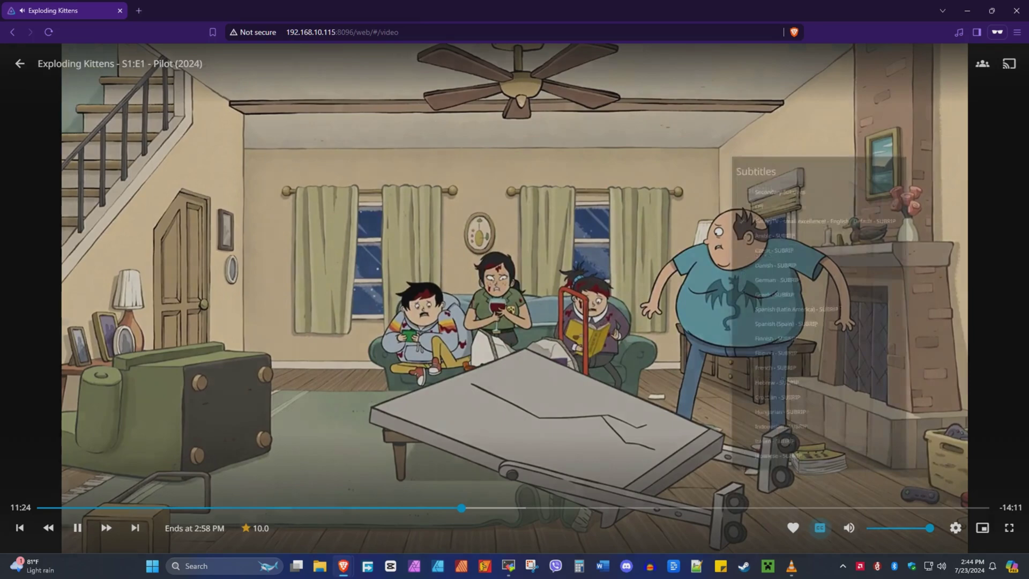
left_click(819, 528)
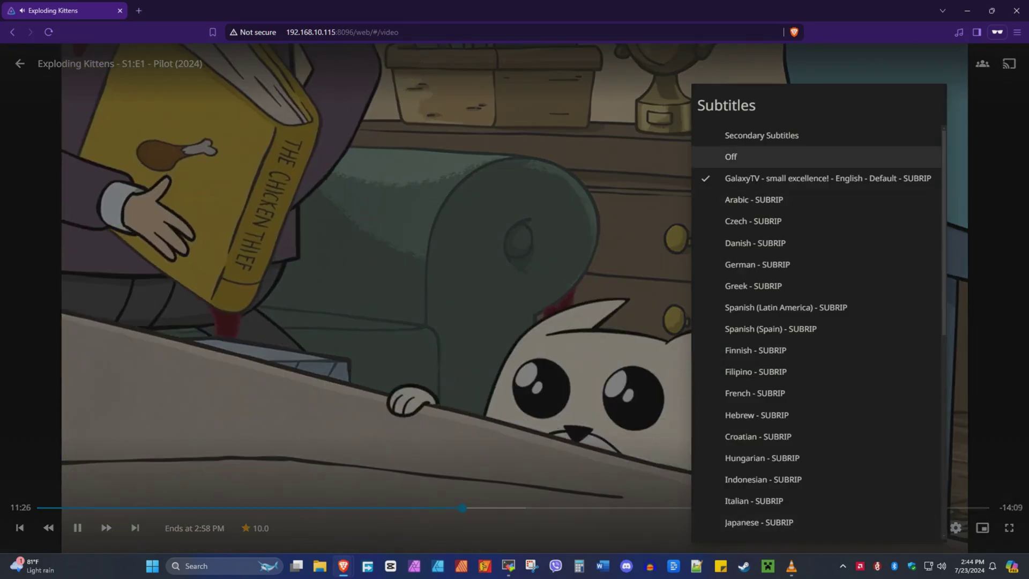
key("Escape")
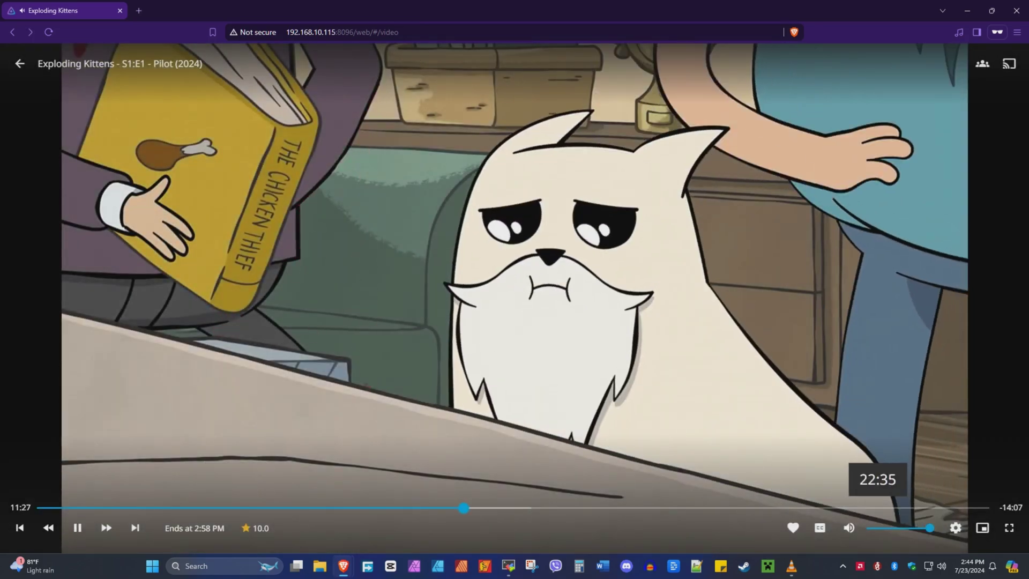
Show the playback info for the Exploding Kittens pilot, inspect its play method and codecs, and close the info overlay.
left_click(955, 527)
left_click(932, 525)
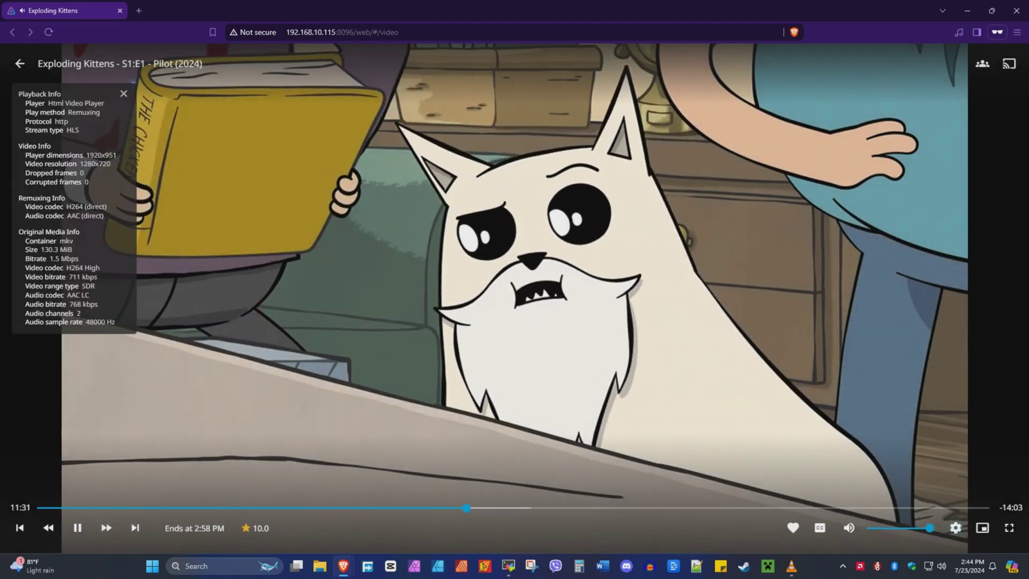
left_click_drag(75, 206, 18, 94)
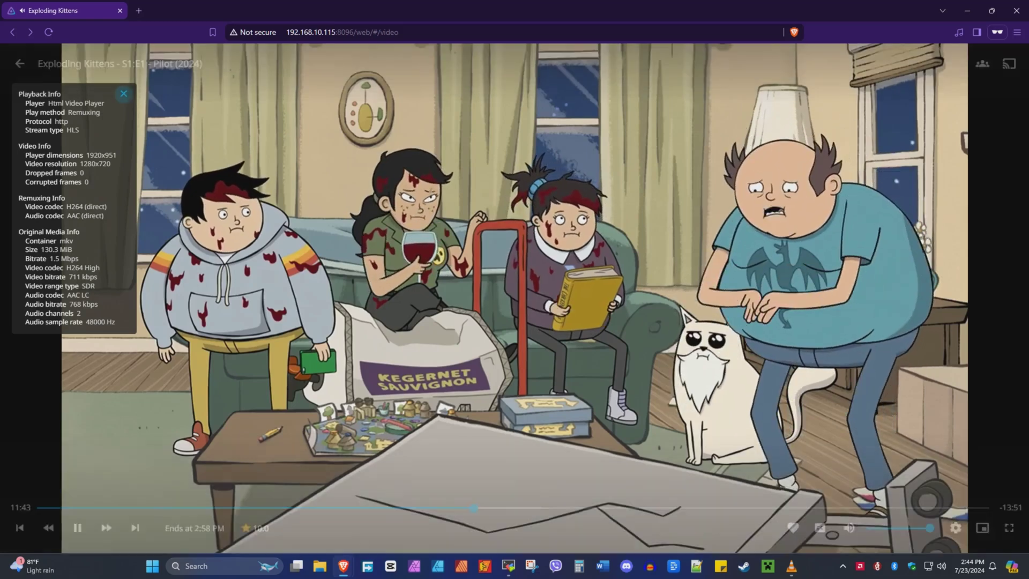
key("Escape")
Switch to MobaXterm and examine the board's CPU load in htop with the window maximized, then restore its size.
key("alt+Tab")
key("super+Up")
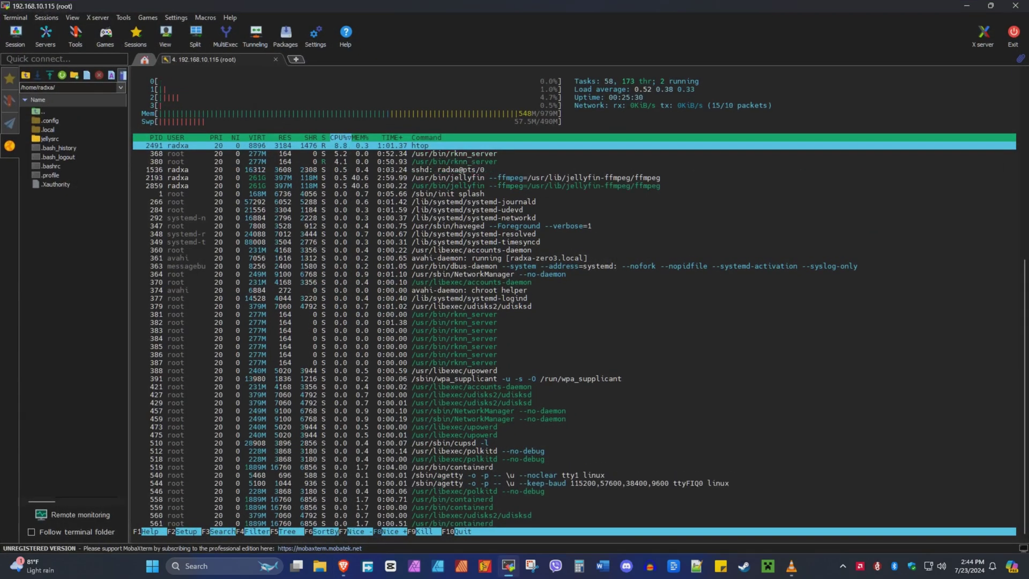
key("super+Down")
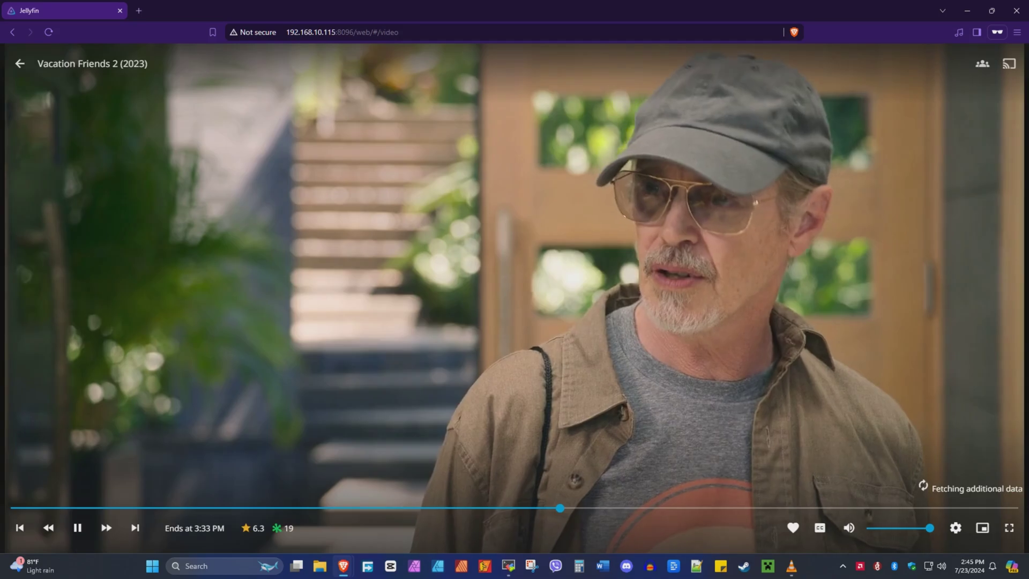
Show the playback info for Vacation Friends 2, inspect its play method and video codec, and return to the Jellyfin home page.
key("Escape")
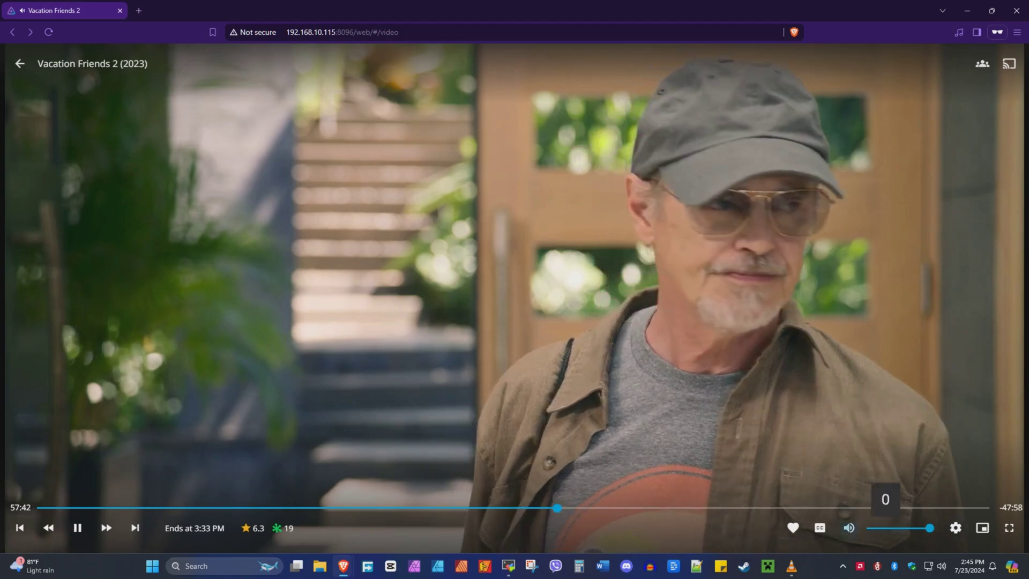
left_click(955, 528)
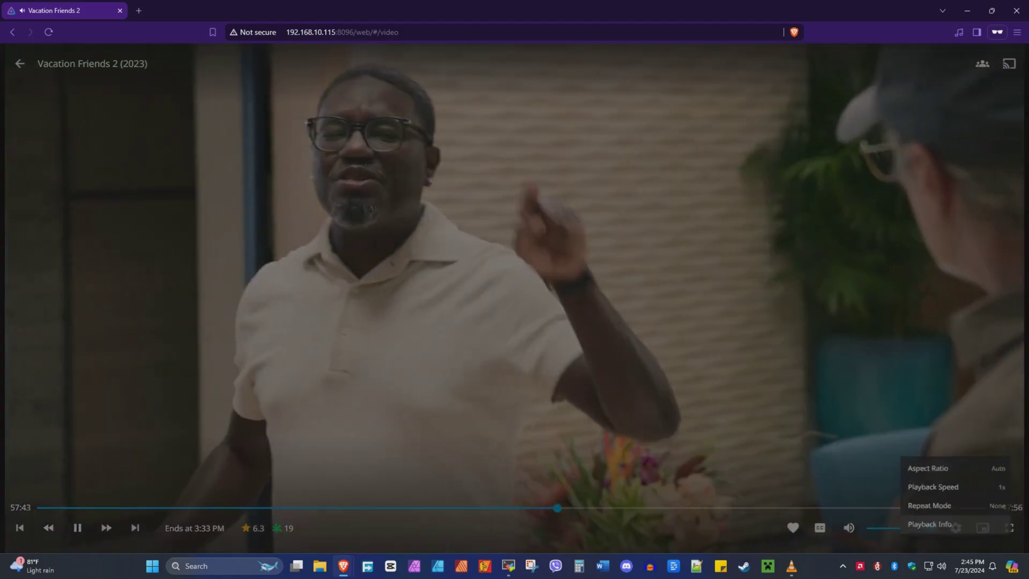
left_click(926, 527)
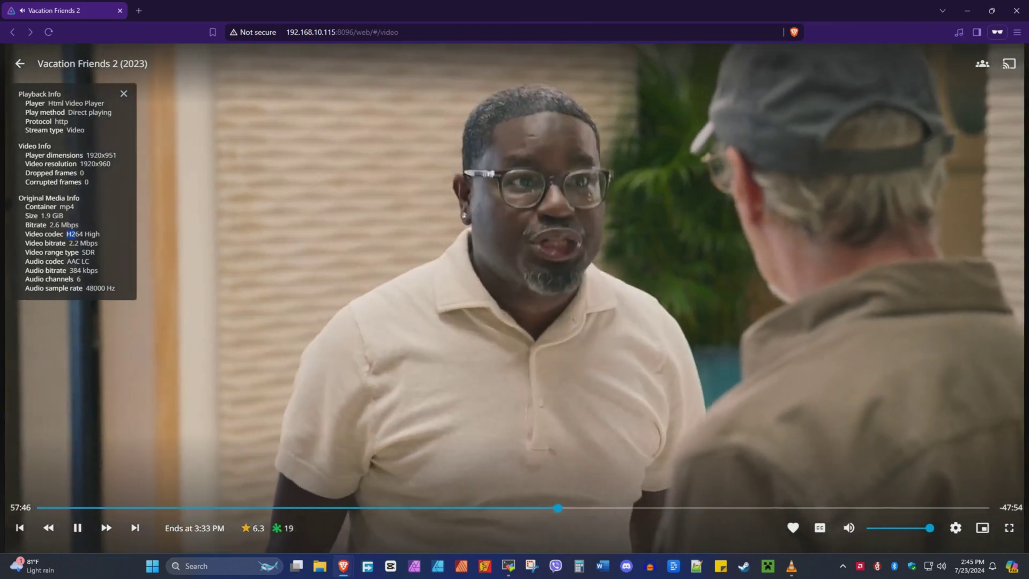
left_click_drag(18, 93, 100, 234)
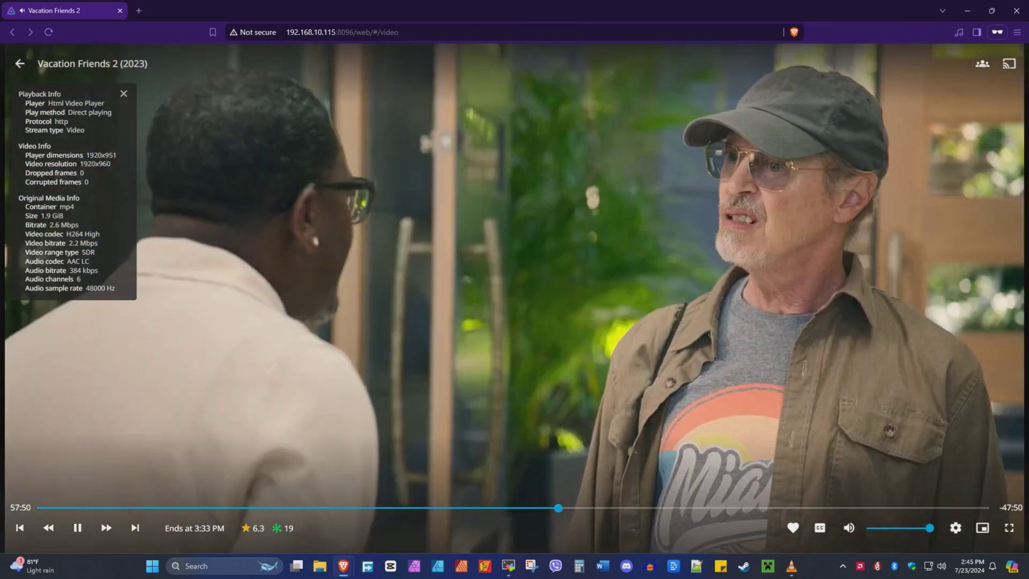
key("BackSpace")
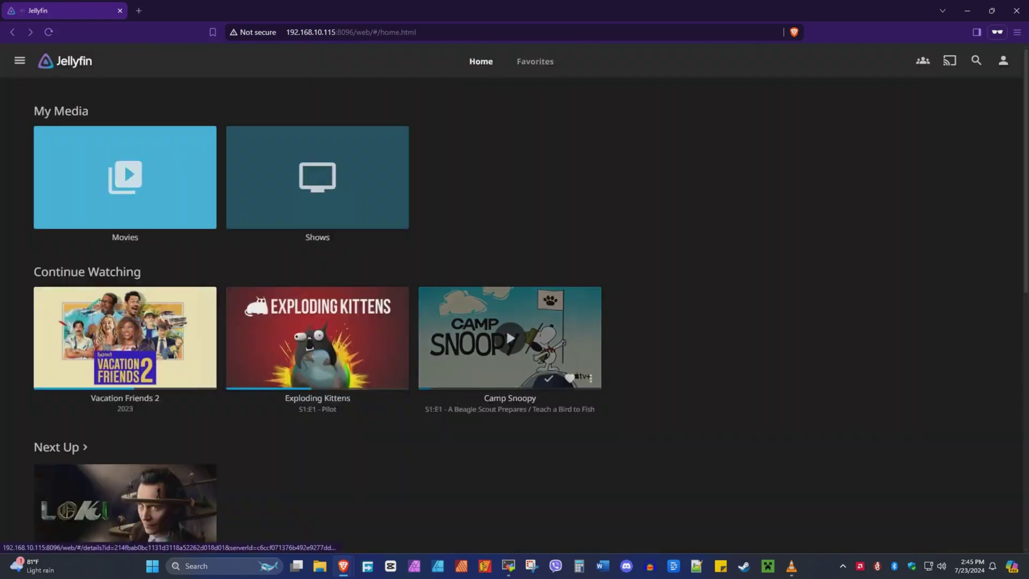
Resume Camp Snoopy S1:E1 from Continue Watching, check the board's CPU load in MobaXterm's htop, and return to the player.
left_click(508, 338)
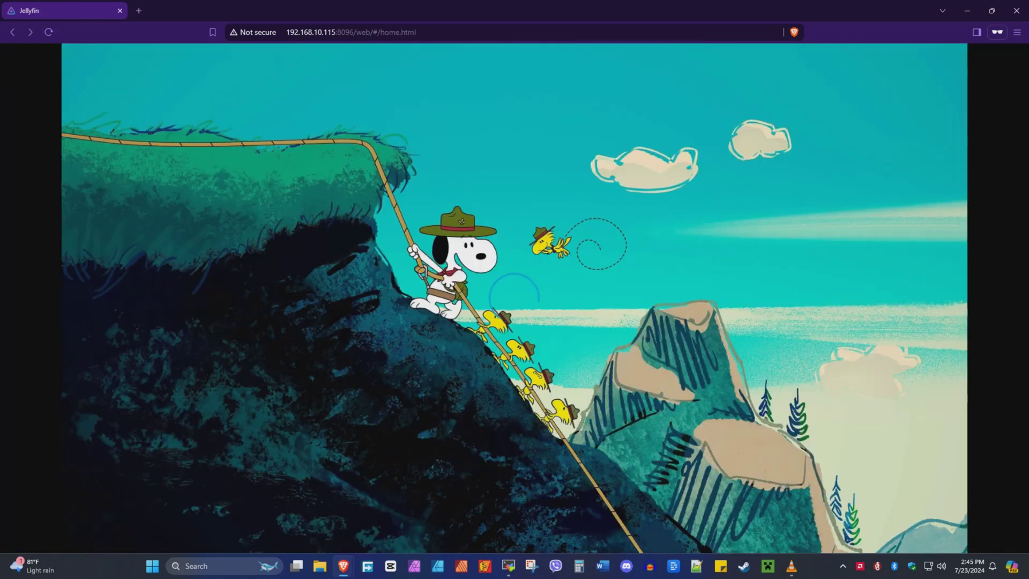
key("alt+Tab")
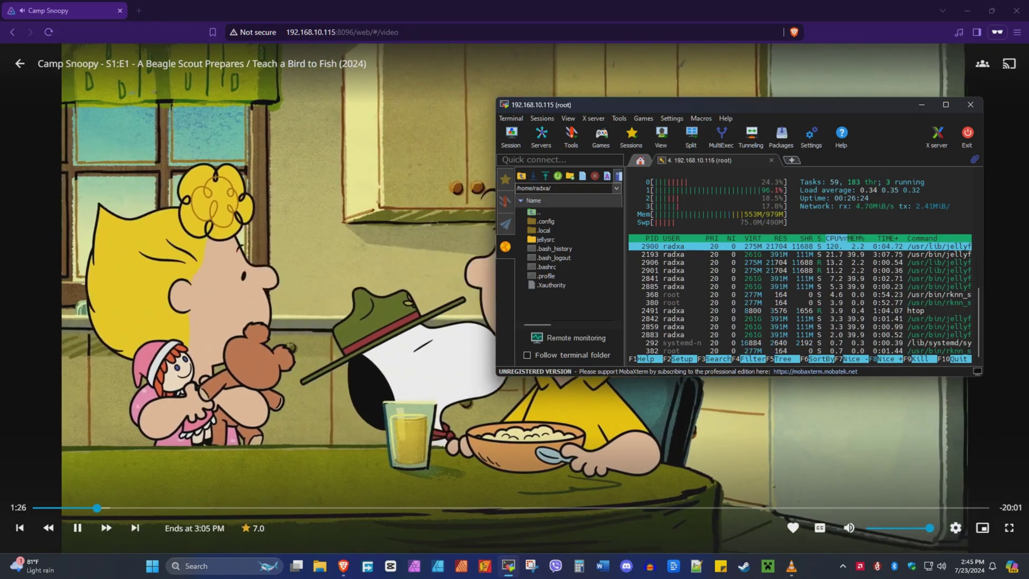
key("alt+Tab")
Show the playback info for Camp Snoopy and inspect the original video codec.
left_click(955, 527)
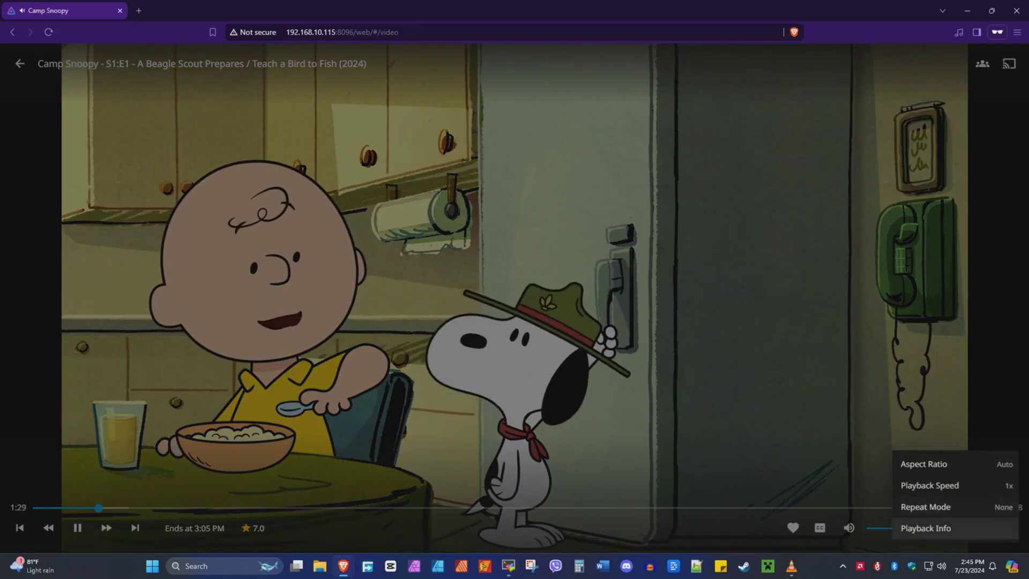
left_click(921, 525)
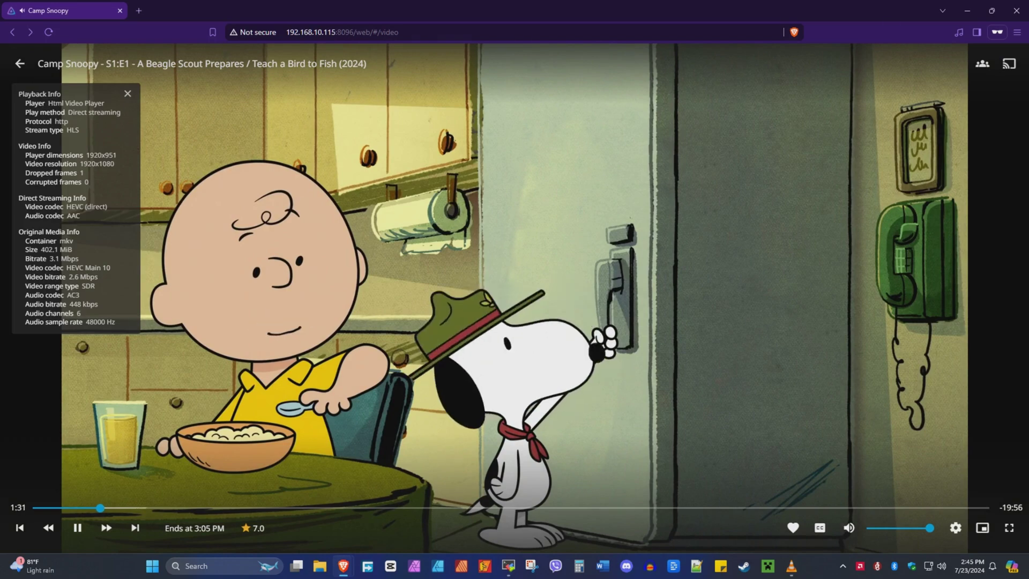
left_click_drag(67, 267, 100, 267)
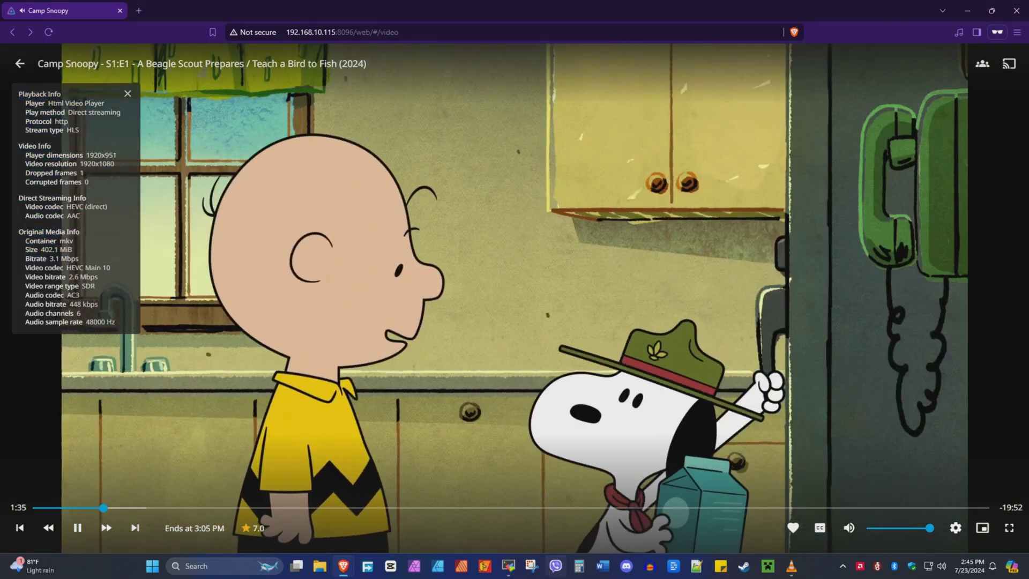
Examine the ffmpeg load in MobaXterm's enlarged htop view, minimize MobaXterm, and return to the Jellyfin home page.
key("alt+Tab")
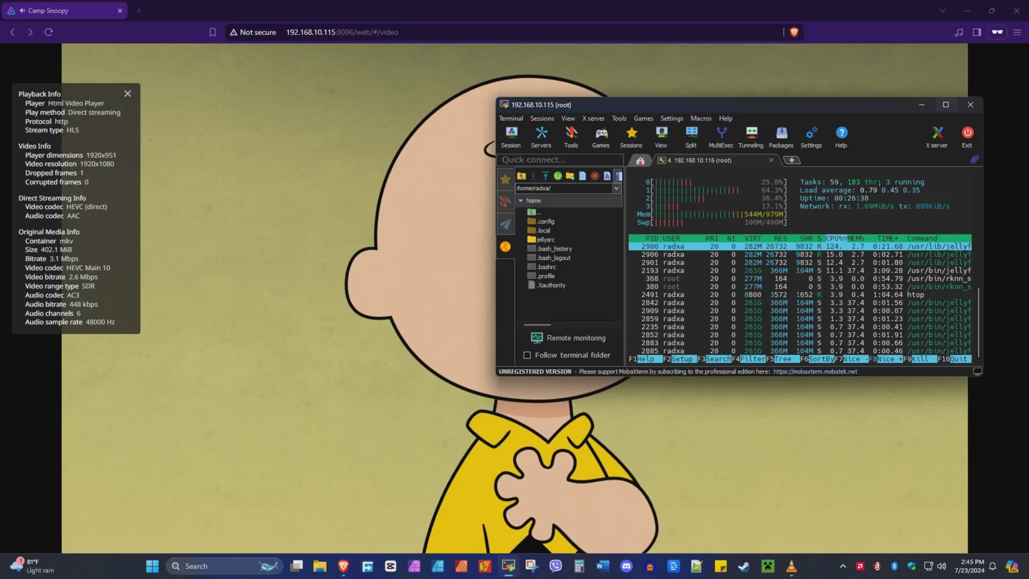
left_click(946, 104)
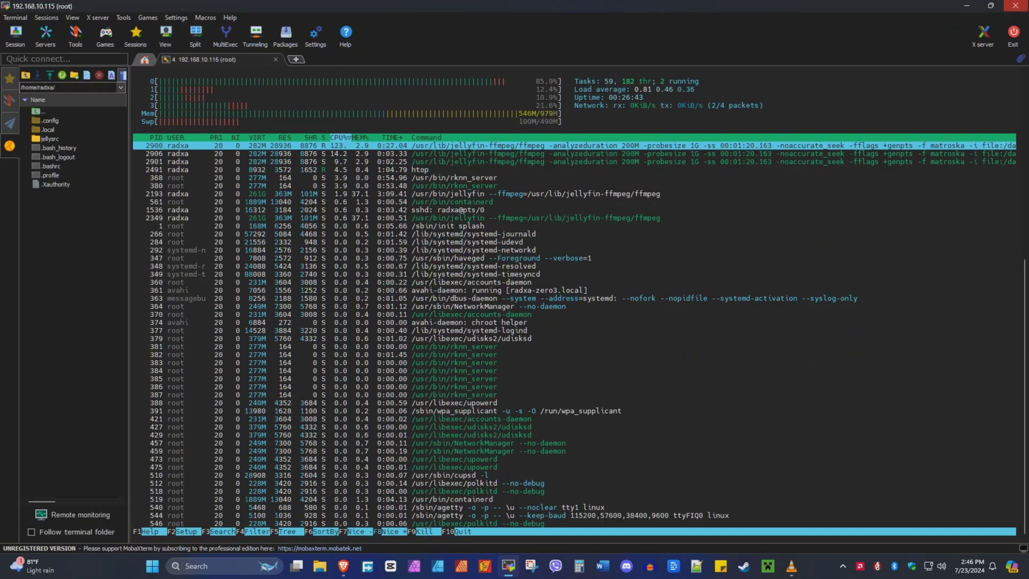
left_click(990, 5)
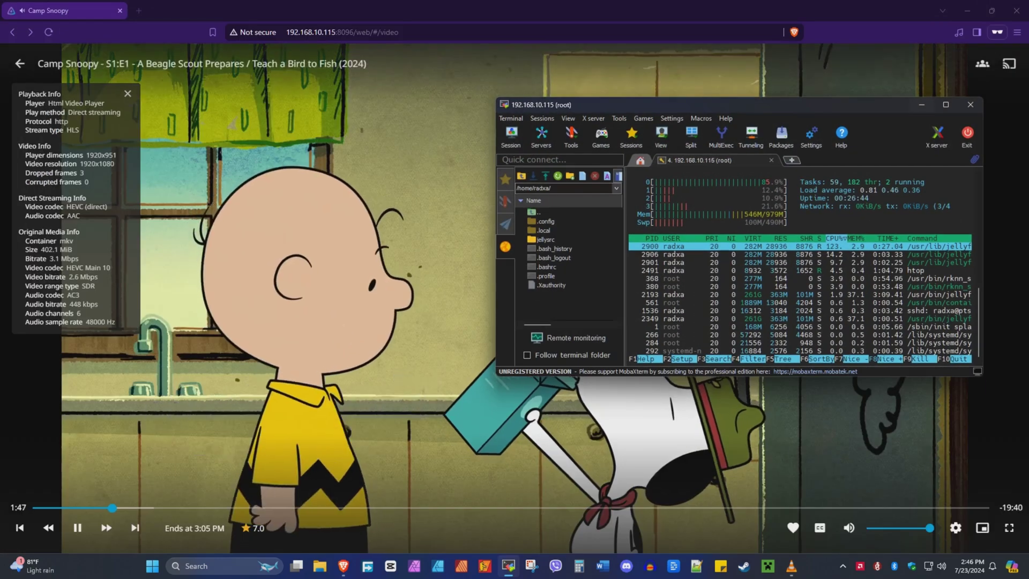
left_click(921, 104)
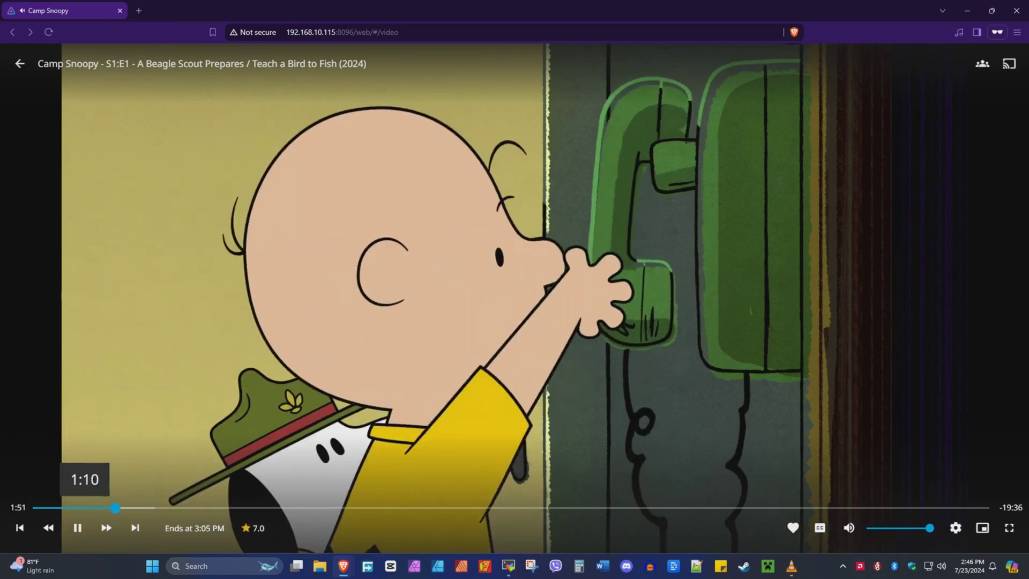
key("alt+Left")
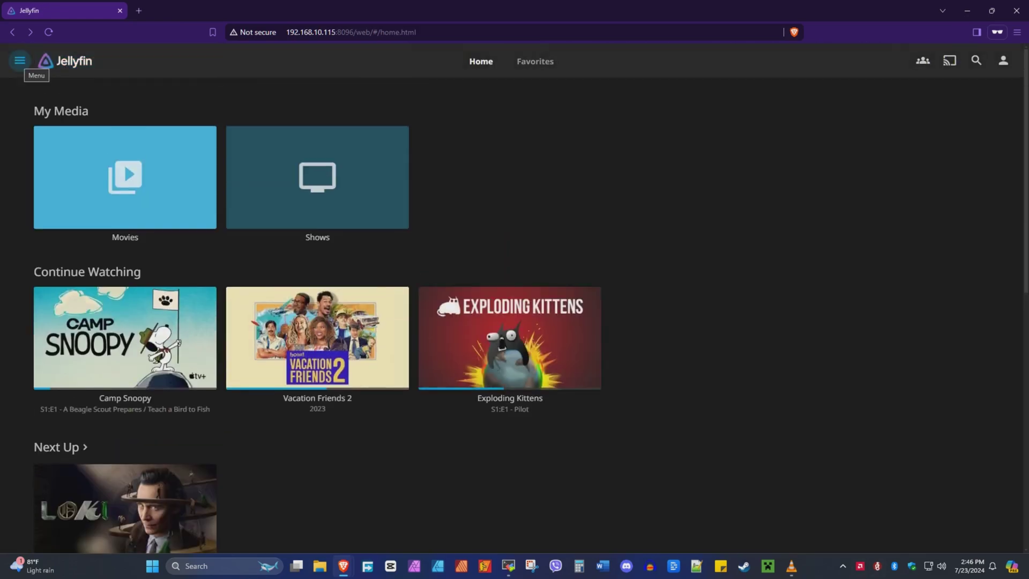
Open the user's profile from the Jellyfin dashboard's user list and review its media playback transcoding permissions.
left_click(20, 60)
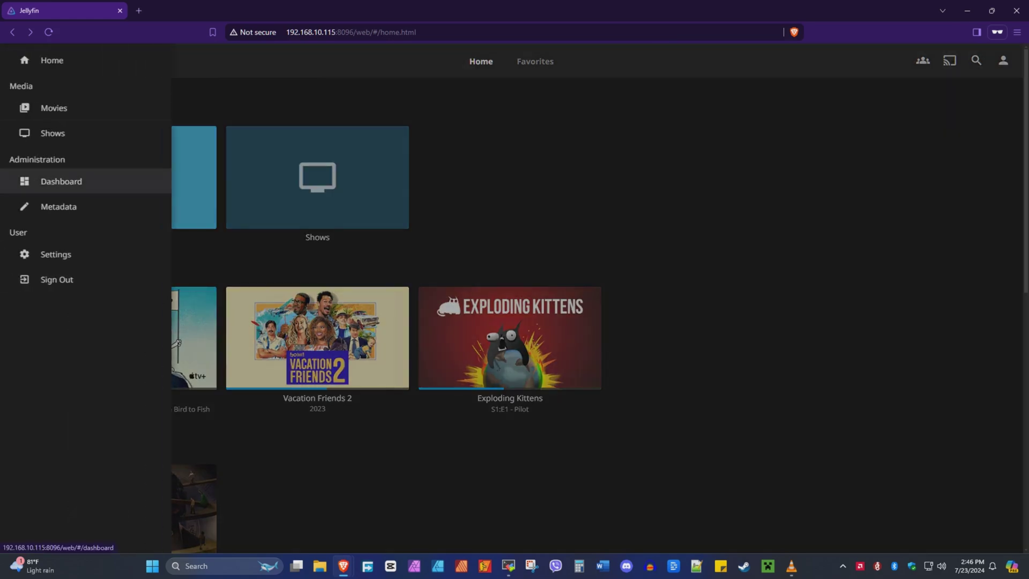
left_click(54, 181)
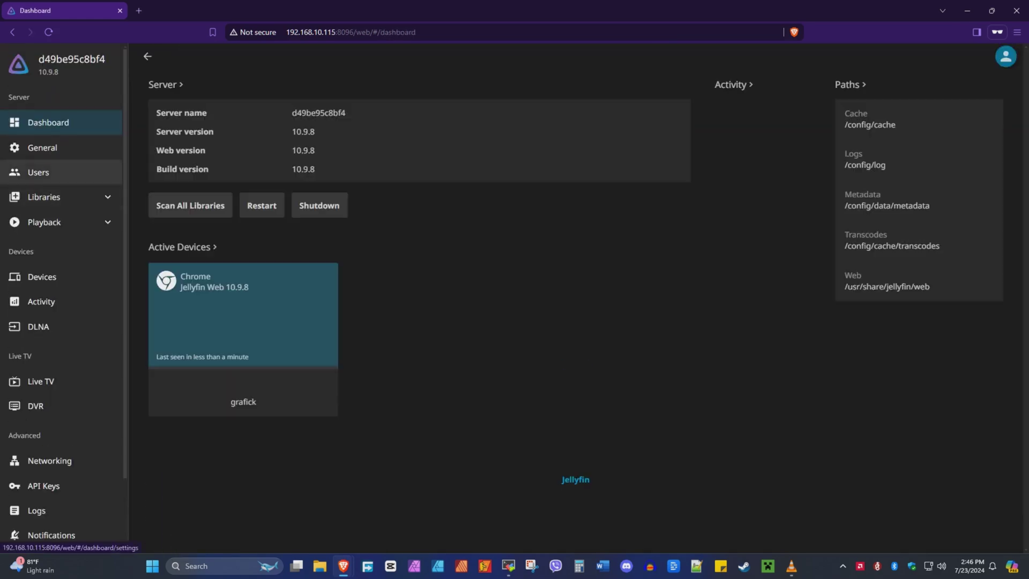
left_click(54, 172)
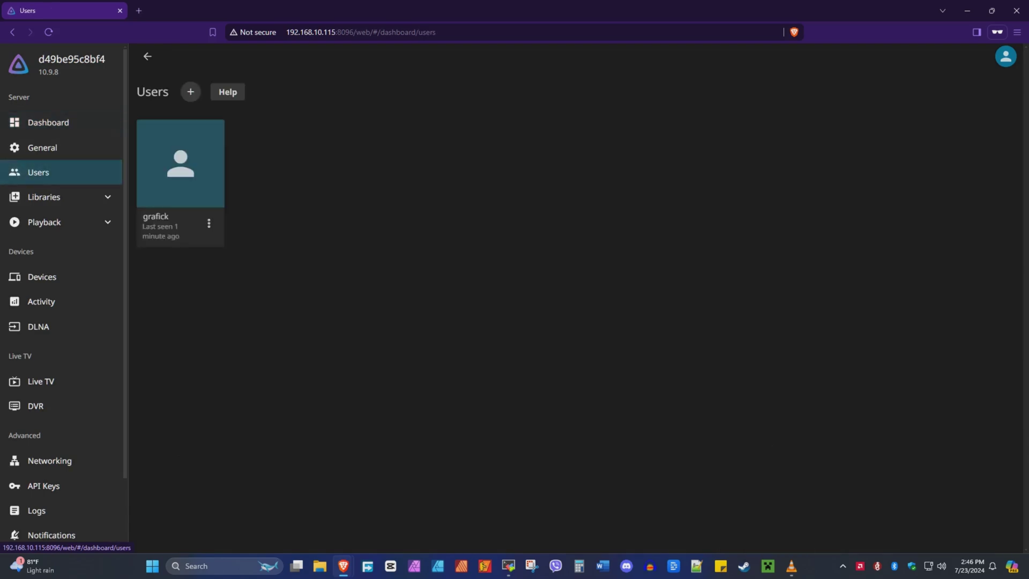
left_click(181, 161)
scroll(352, 311, "down", 6)
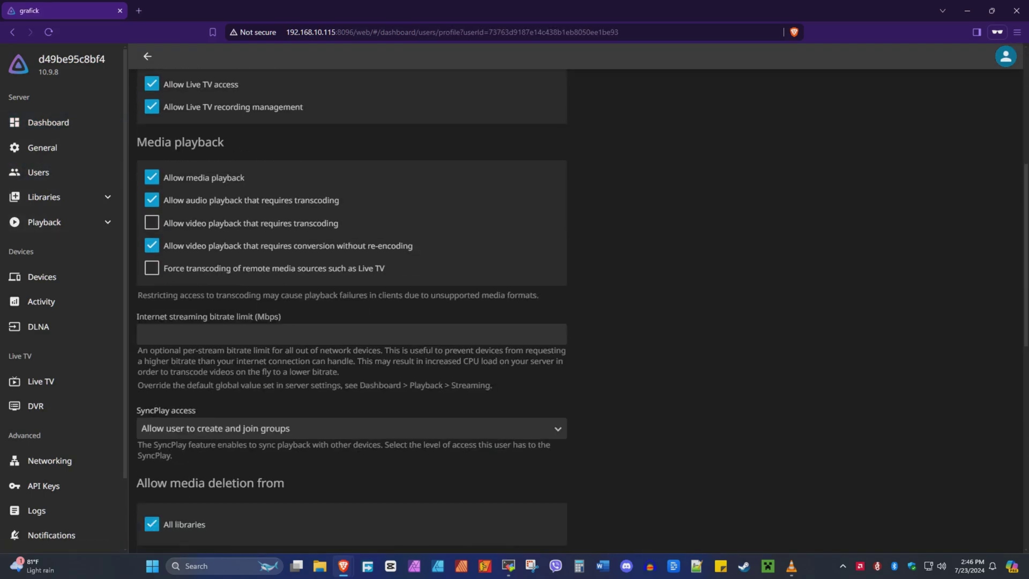
scroll(352, 311, "down", 1)
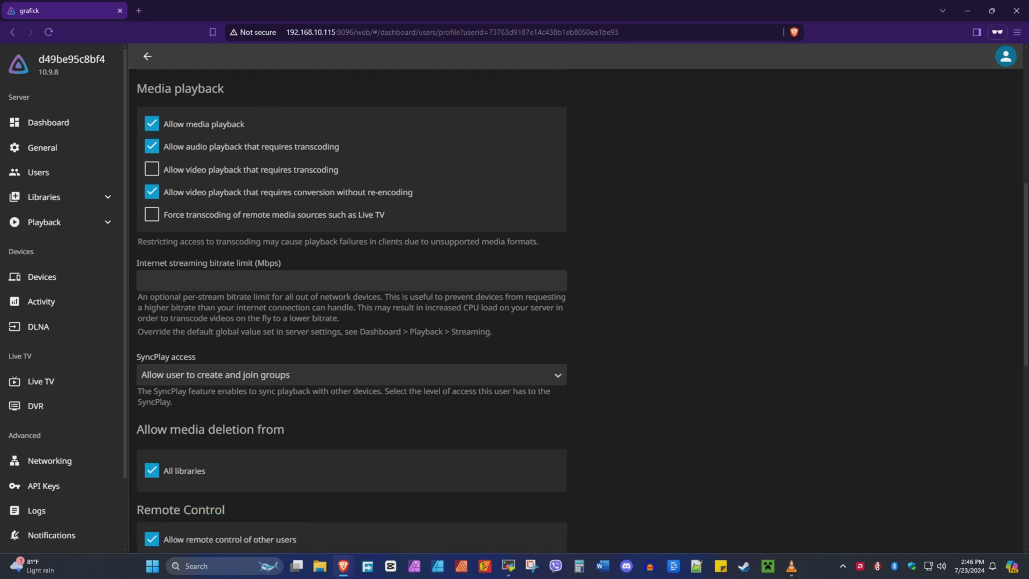
Look through the remaining options of the user's profile and return to the Jellyfin home page.
scroll(352, 311, "down", 9)
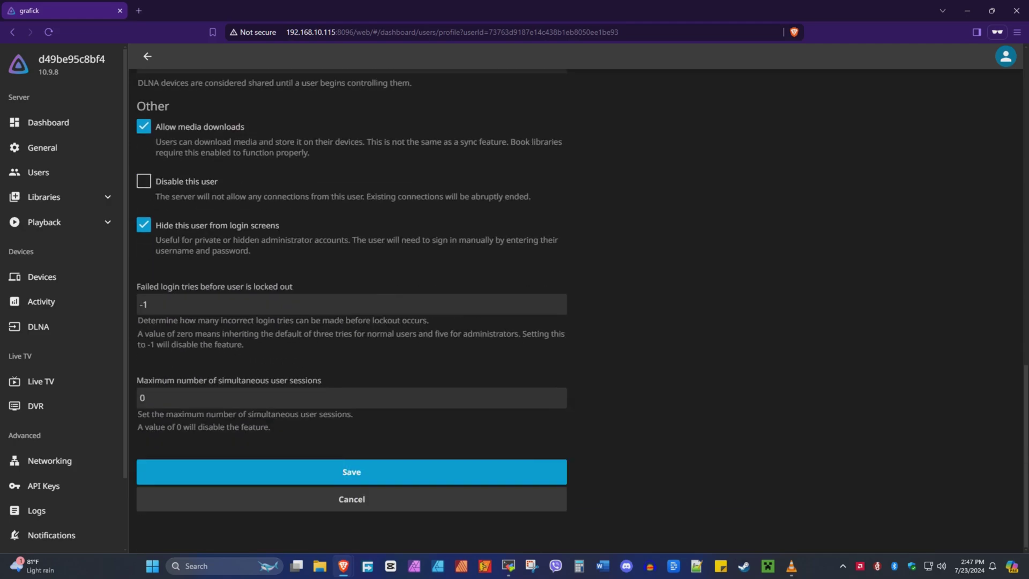
scroll(352, 311, "up", 16)
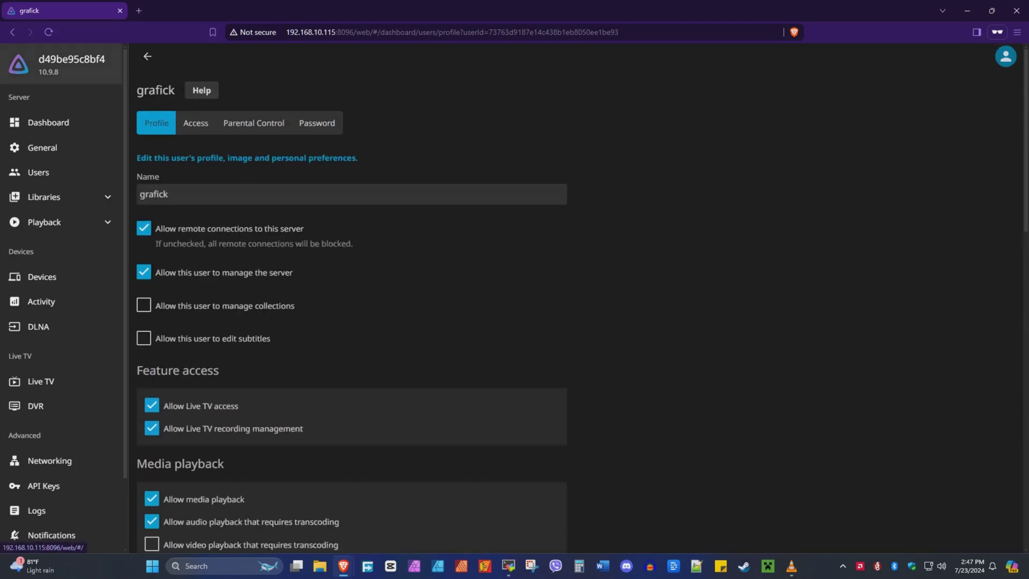
left_click(48, 122)
left_click(71, 61)
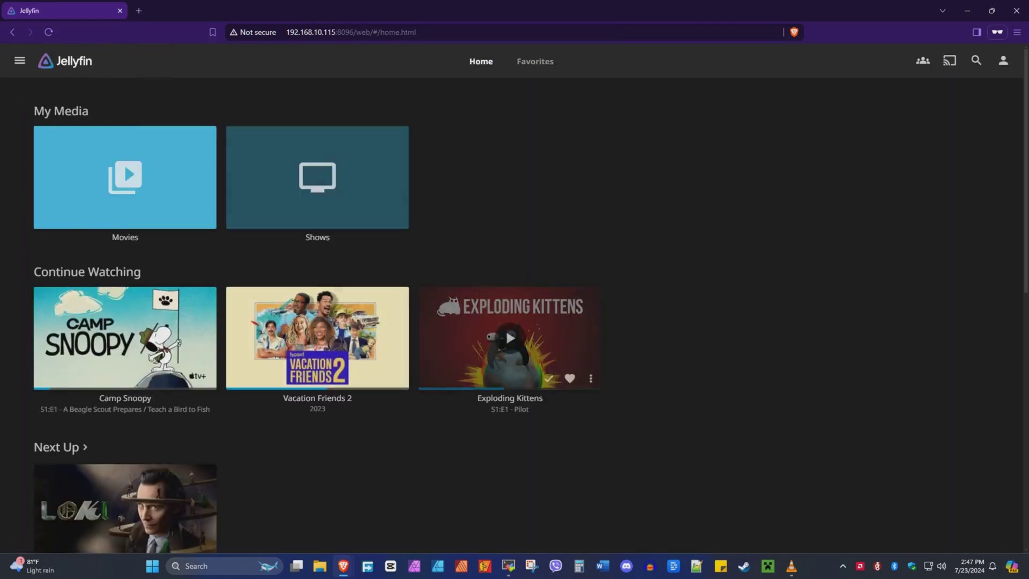
scroll(506, 328, "down", 7)
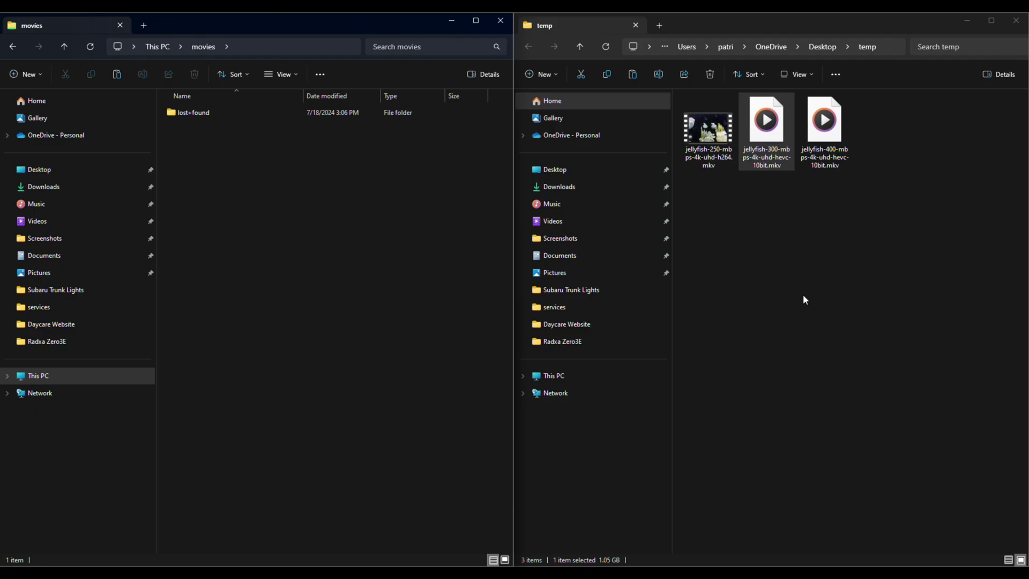
Copy jellyfish-400-mbps-4k-uhd-hevc-10bit.mkv from the temp folder into the movies share in File Explorer.
left_click(754, 214)
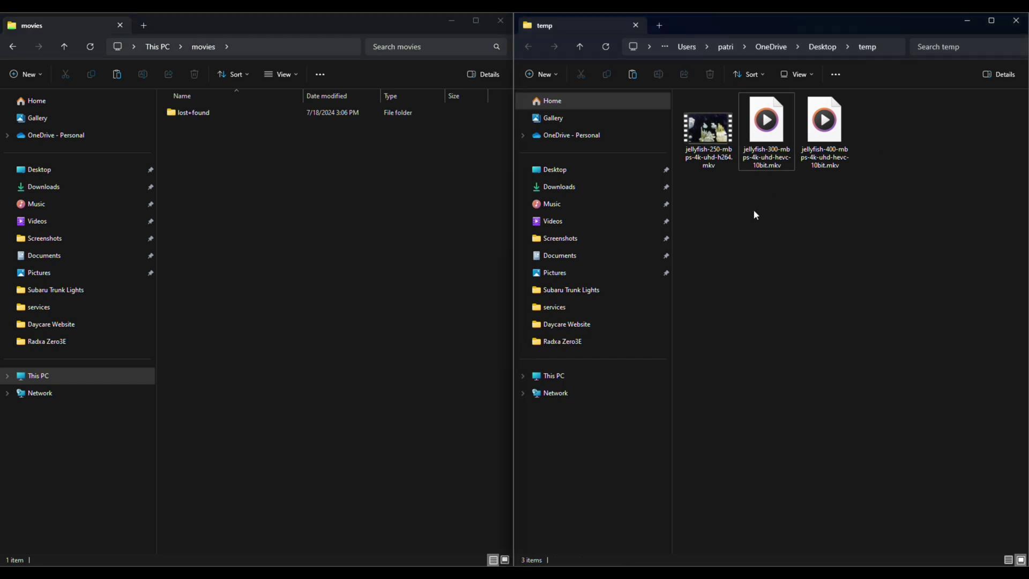
left_click(825, 162)
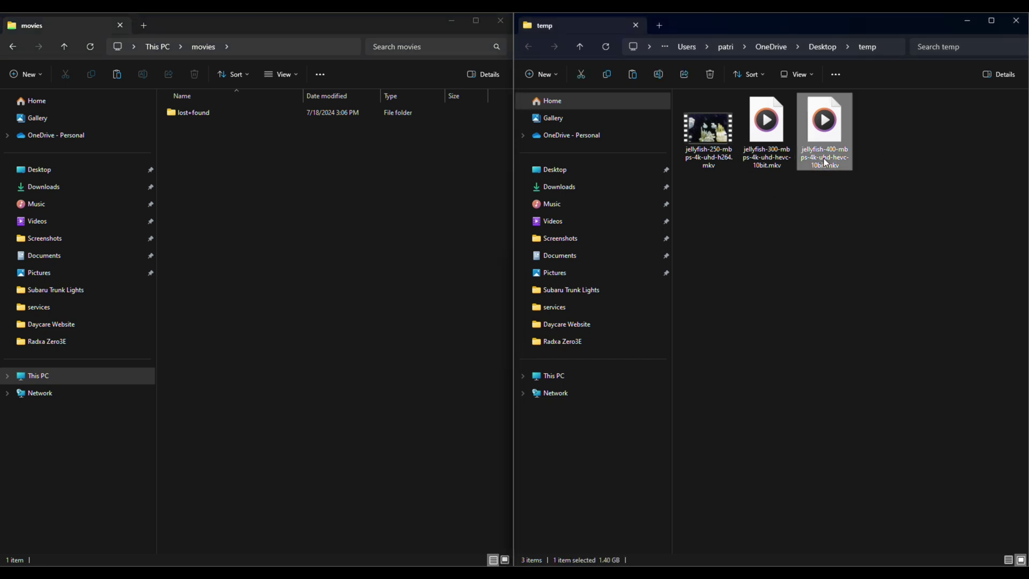
right_click(823, 158)
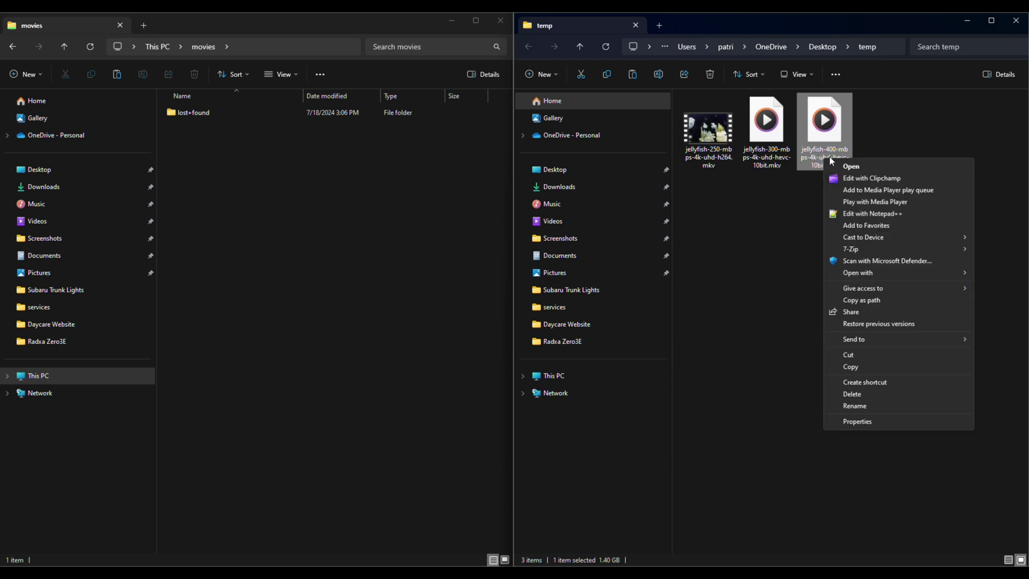
left_click(838, 367)
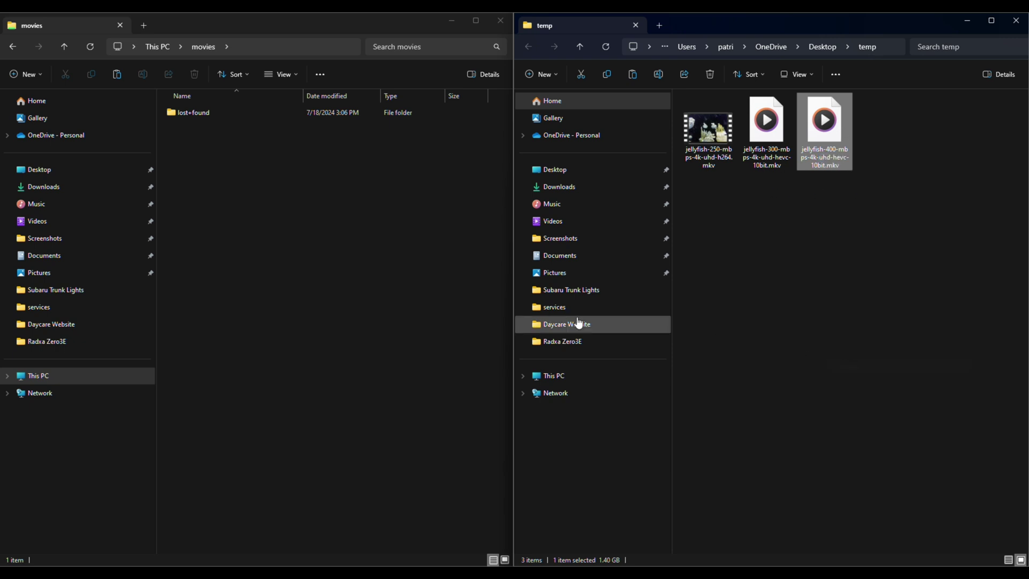
right_click(336, 246)
left_click(382, 358)
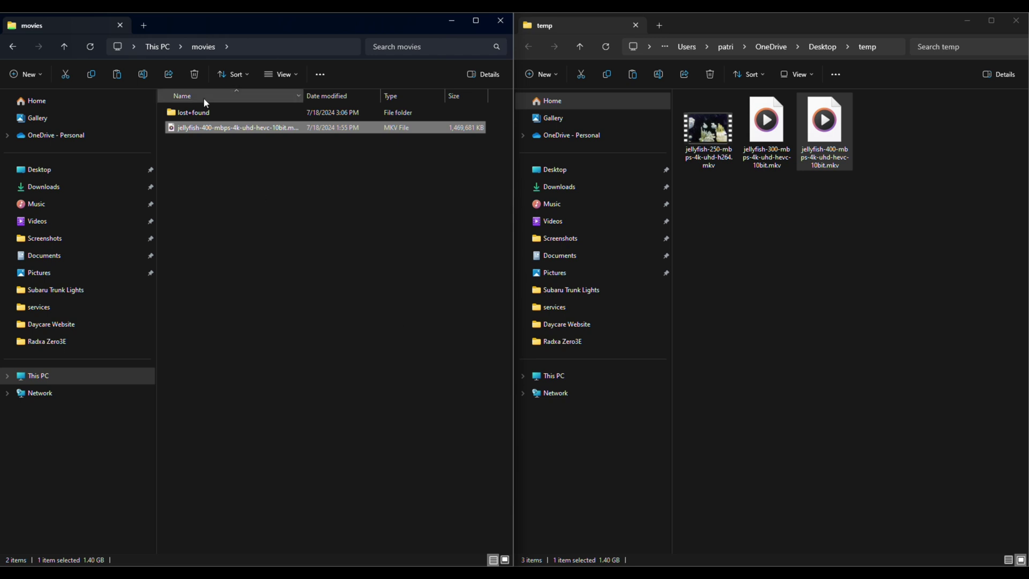
right_click(233, 124)
left_click(840, 225)
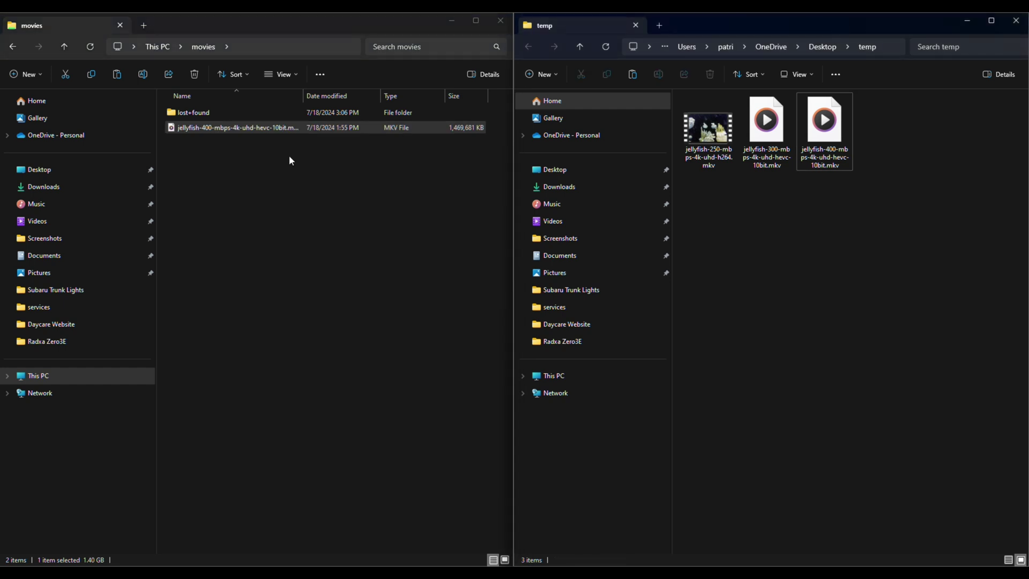
right_click(191, 124)
left_click(311, 376)
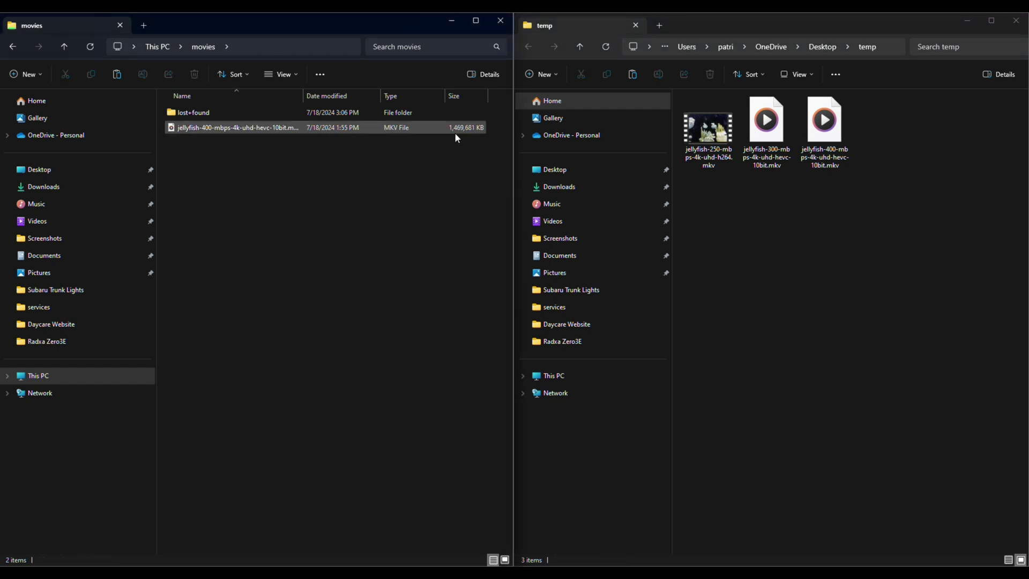
Copy jellyfish-400-mbps-4k-uhd-hevc-10bit.mkv from the movies share back into the temp folder.
right_click(214, 125)
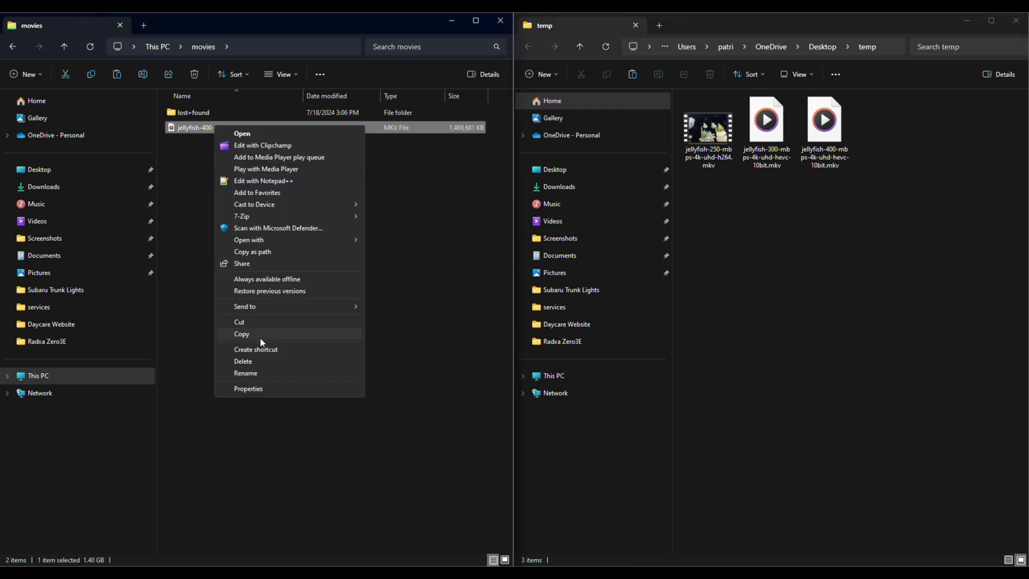
left_click(241, 333)
right_click(737, 235)
left_click(778, 325)
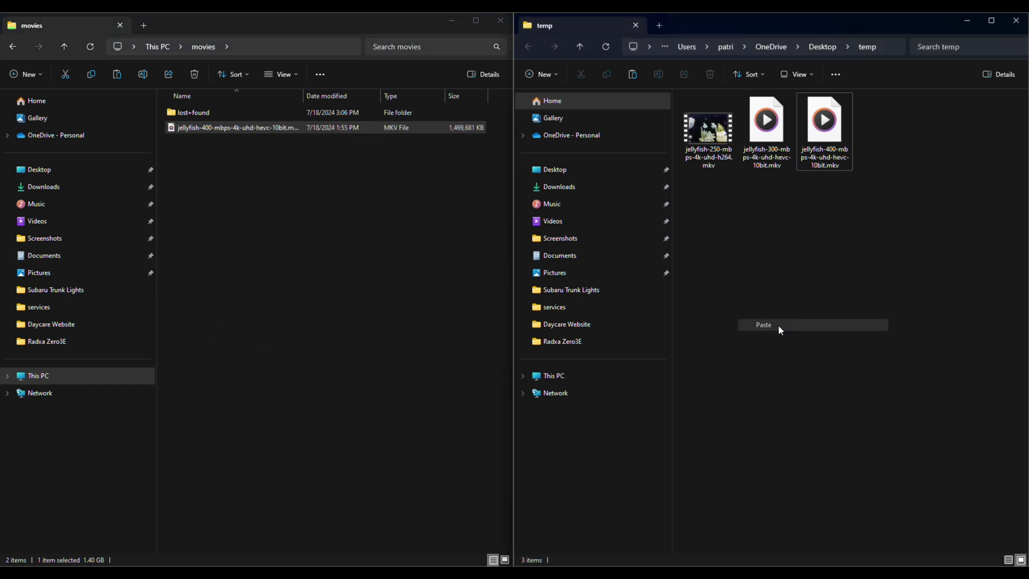
left_click(491, 221)
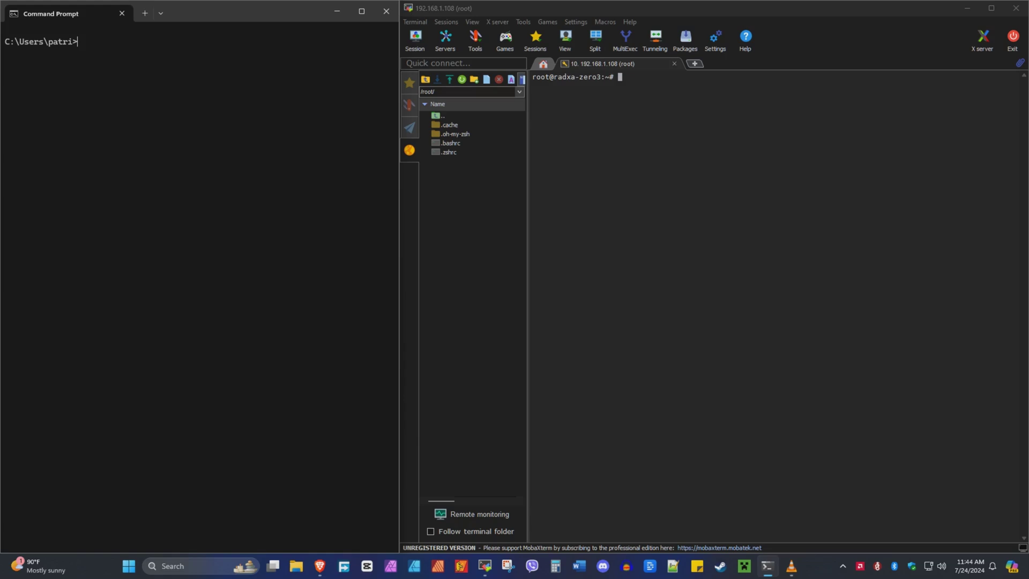
Run a network speed test against the board from Command Prompt with iperf3 -c 192.168.1.109.
key("Up")
key("Return")
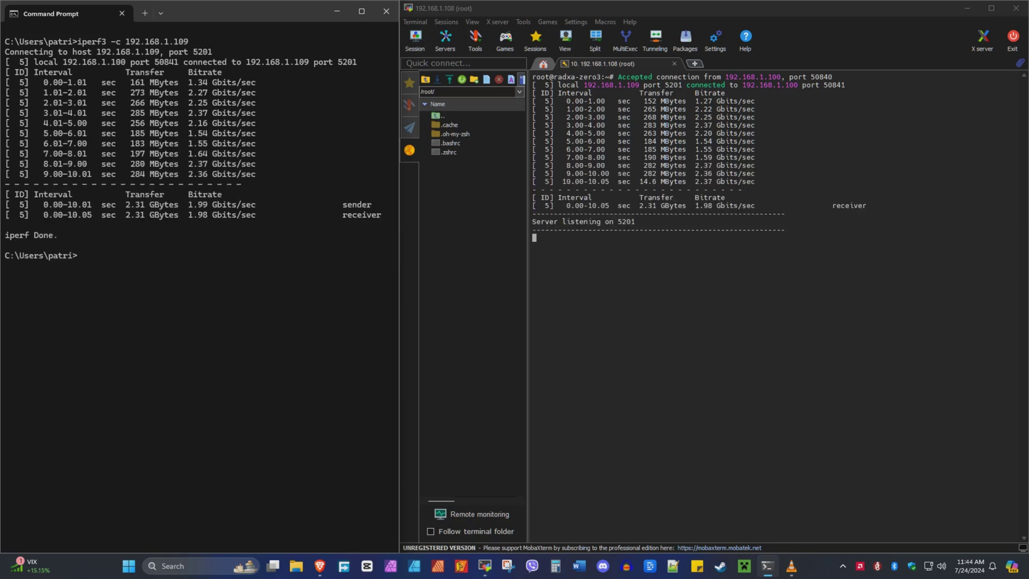
Switch to MobaXterm, return to the shell prompt, run ethtool enx1cbfcea77045, and check the adapter's link speed.
key("alt+Tab")
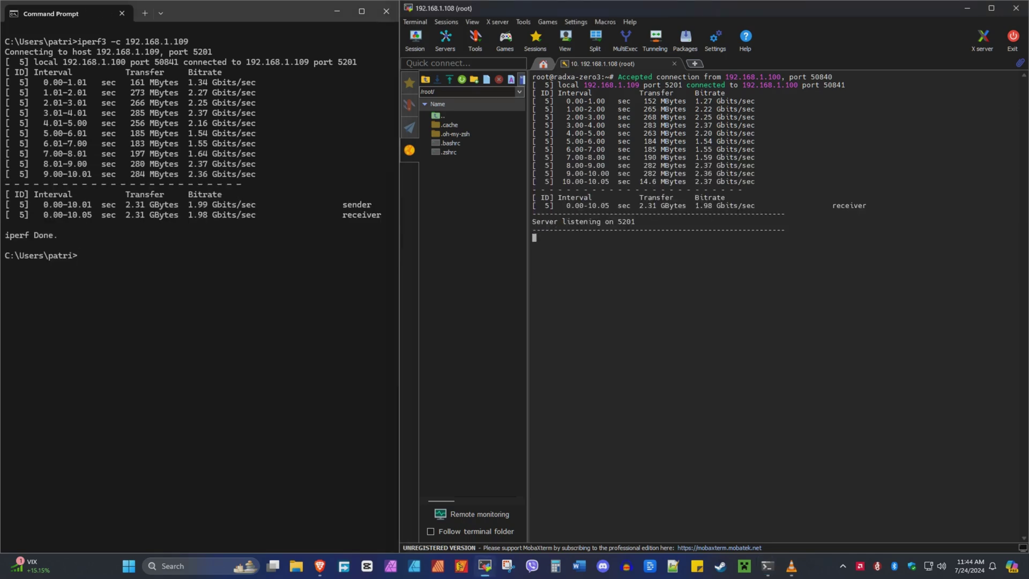
key("ctrl+c")
type("ethtool")
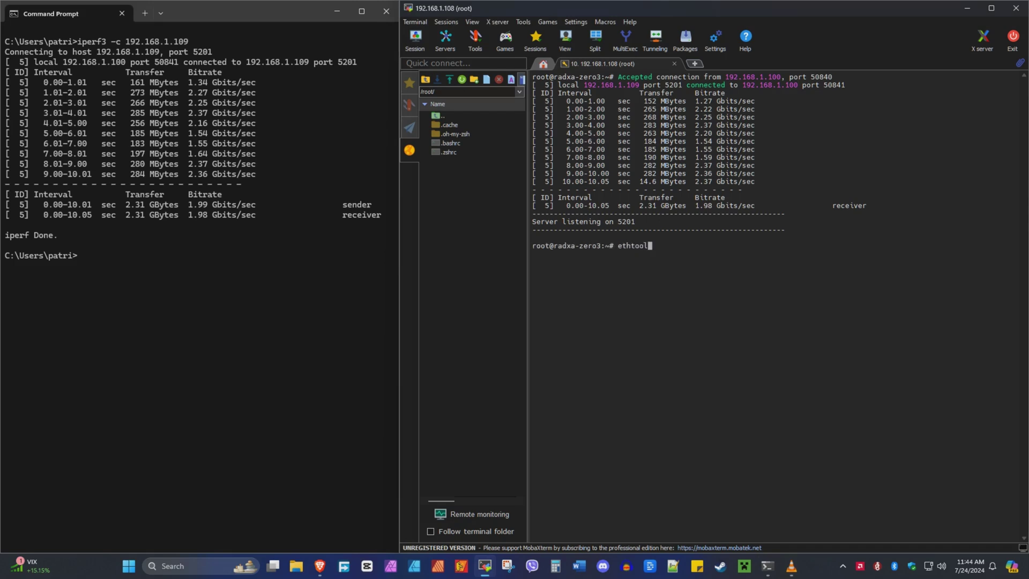
type(" en")
key("Tab")
key("Return")
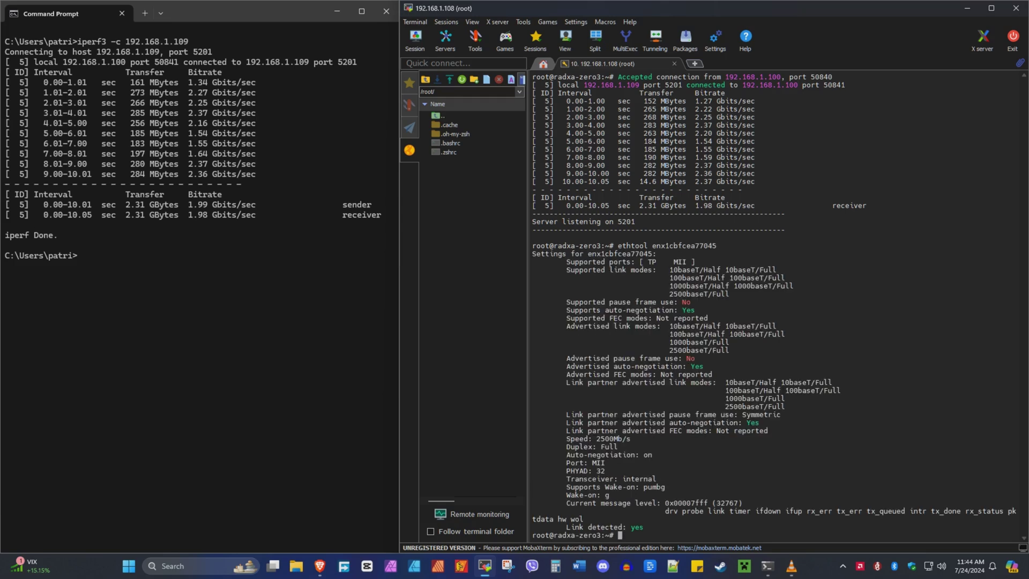
left_click_drag(596, 438, 1015, 439)
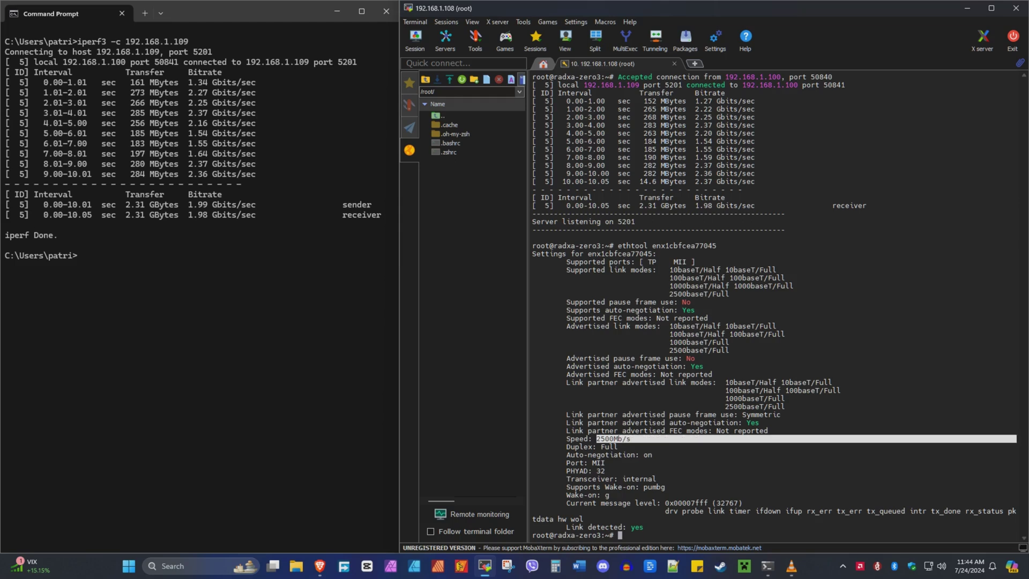
left_click(1015, 439)
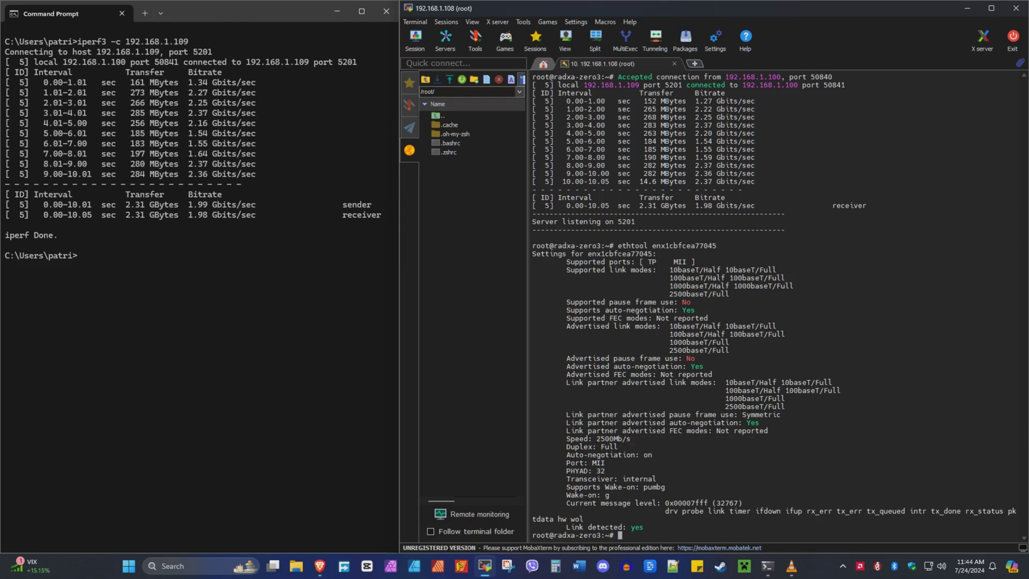